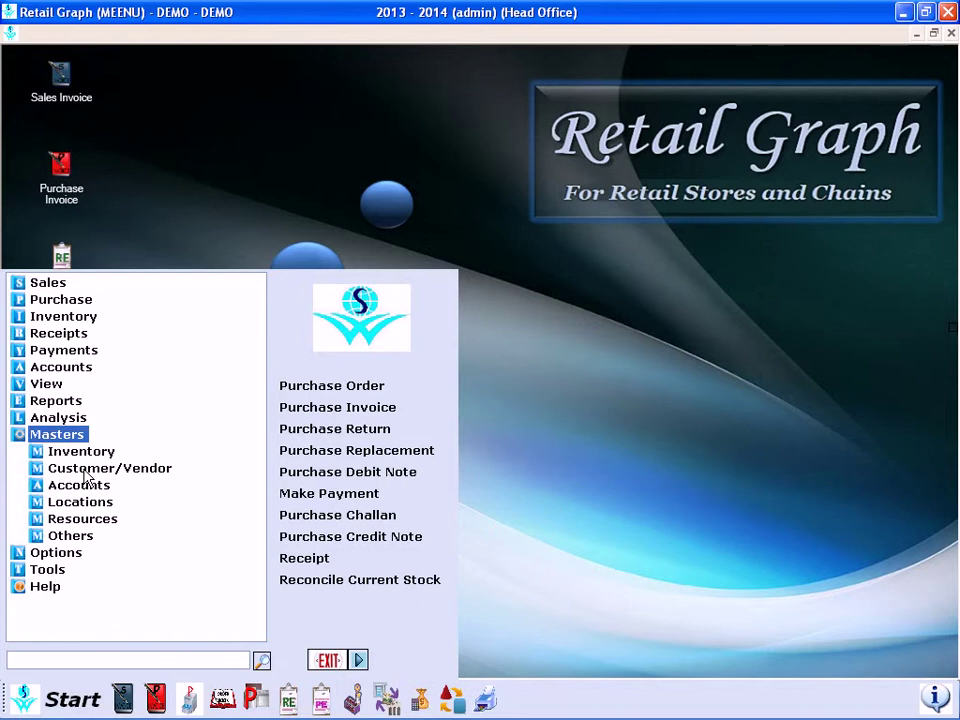
# Open the Refer by list from the Customer/Vendor masters.
pyautogui.click(86, 474)
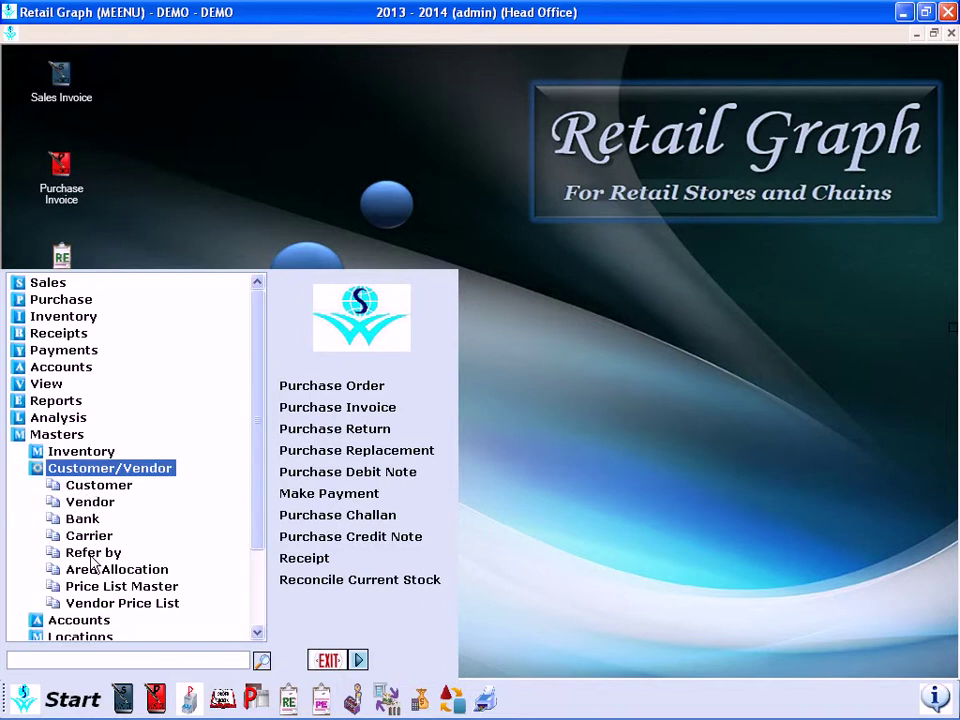
pyautogui.click(88, 553)
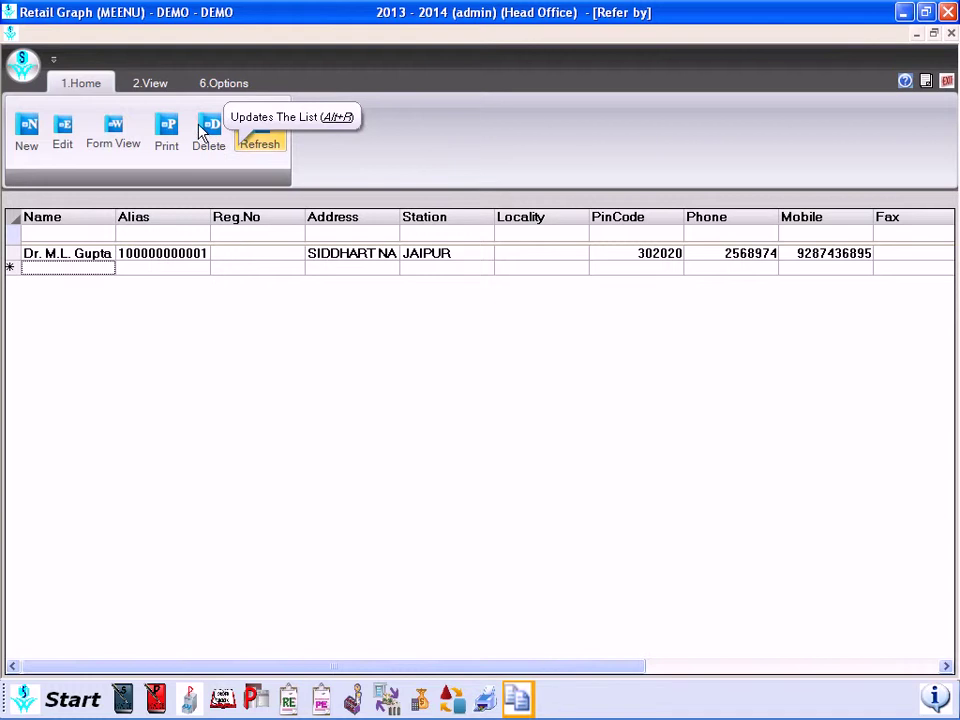
pyautogui.click(155, 87)
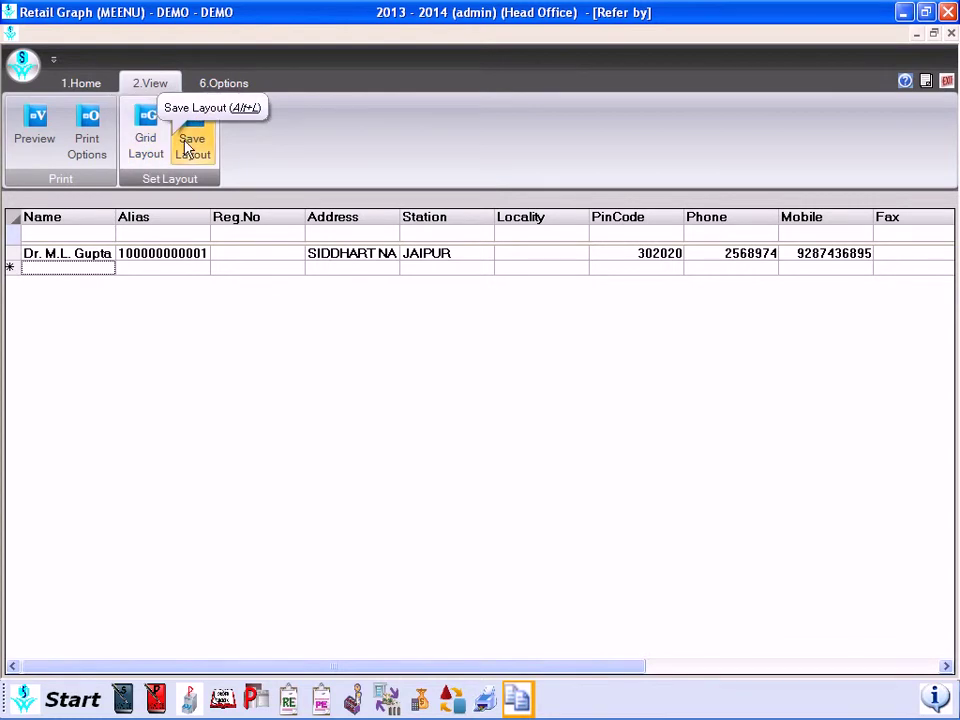
pyautogui.click(228, 82)
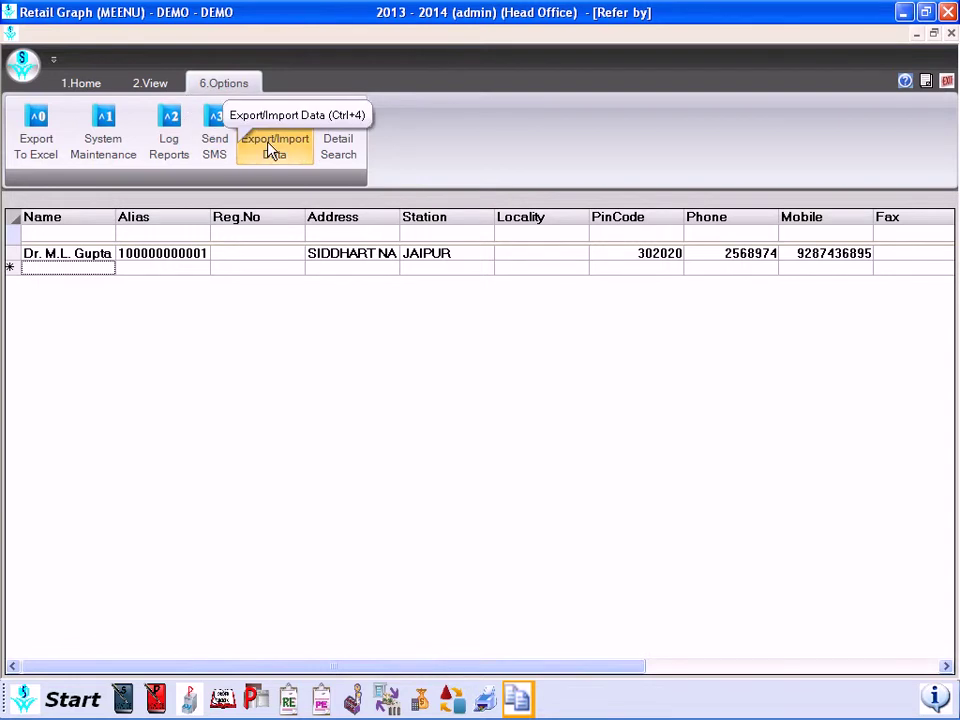
pyautogui.click(86, 86)
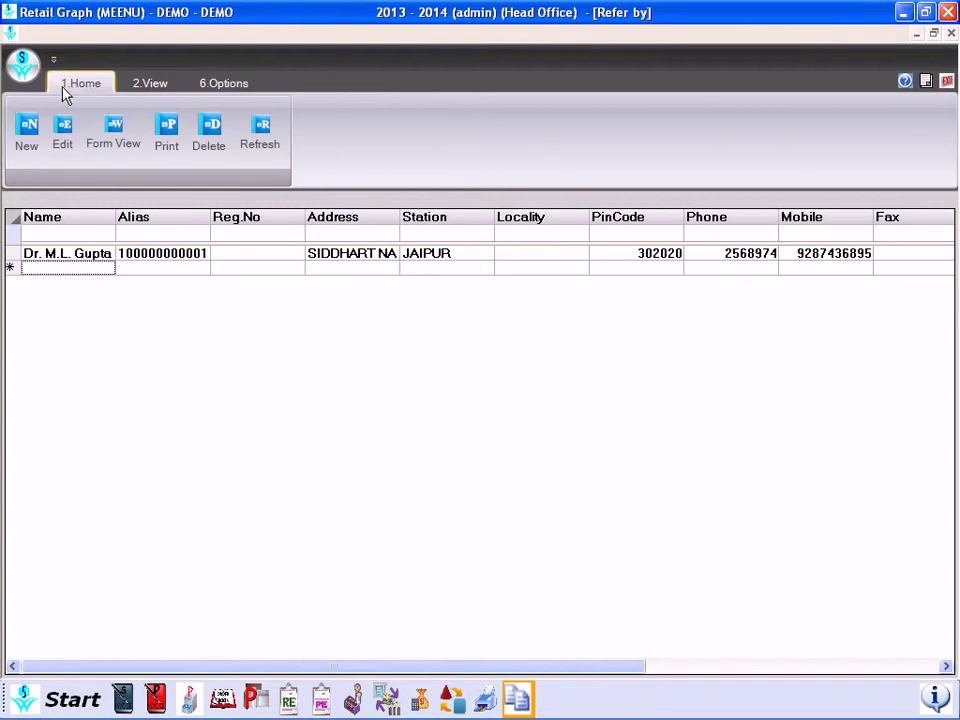
# Create a new customer referral record and name it Discount@5%.
pyautogui.click(26, 138)
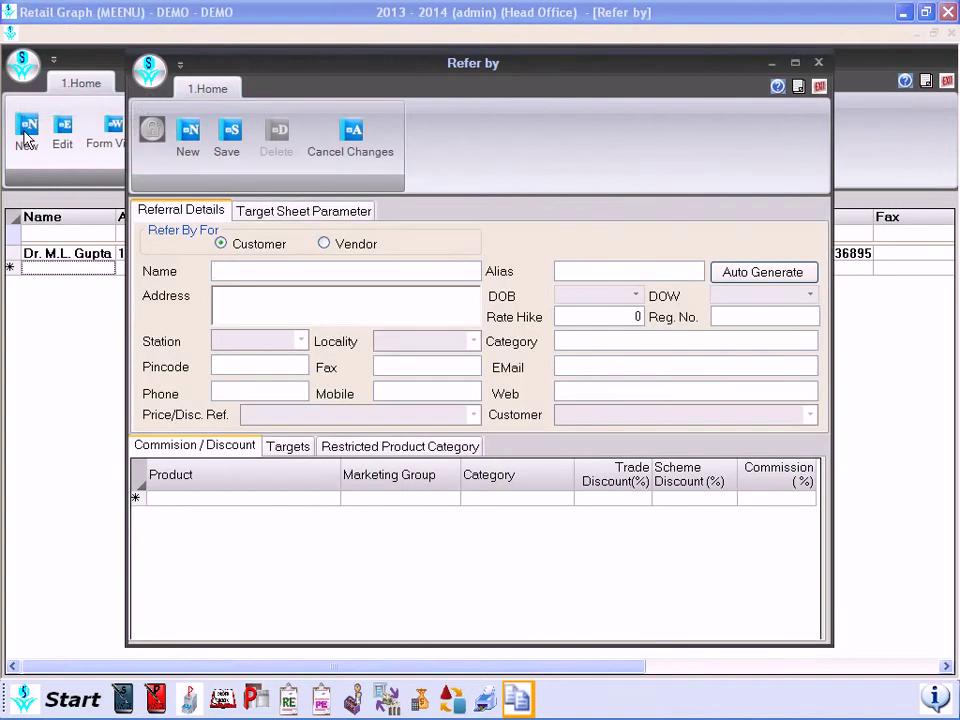
pyautogui.click(223, 270)
pyautogui.write('Discount@')
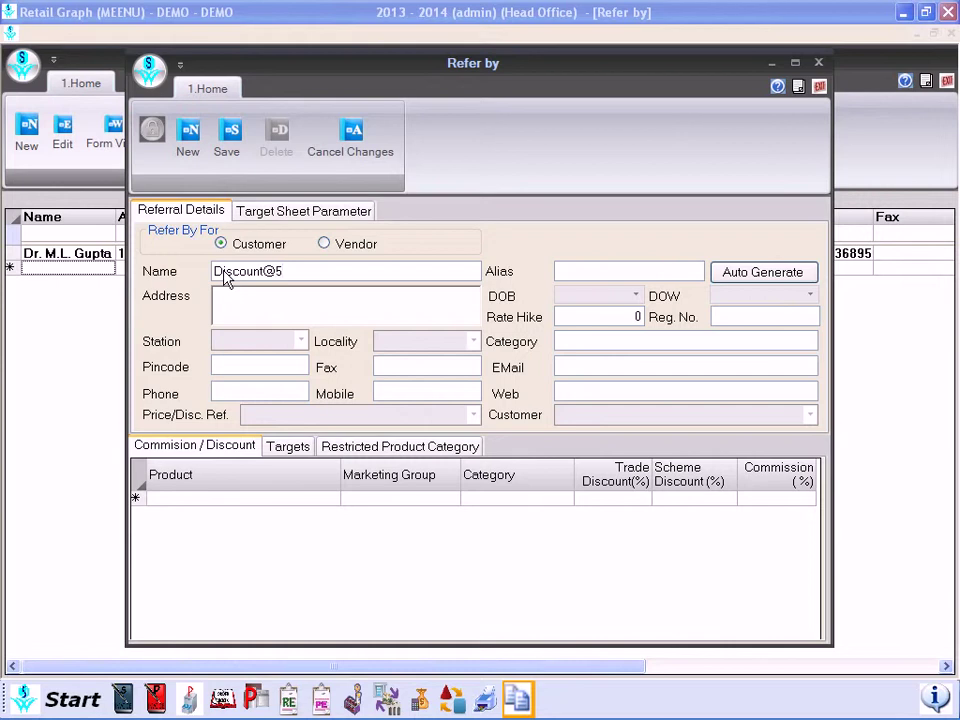
pyautogui.write('5%')
# Examine the referral's address, station, locality, contact, price/discount reference, date, category and linked customer fields.
pyautogui.click(295, 307)
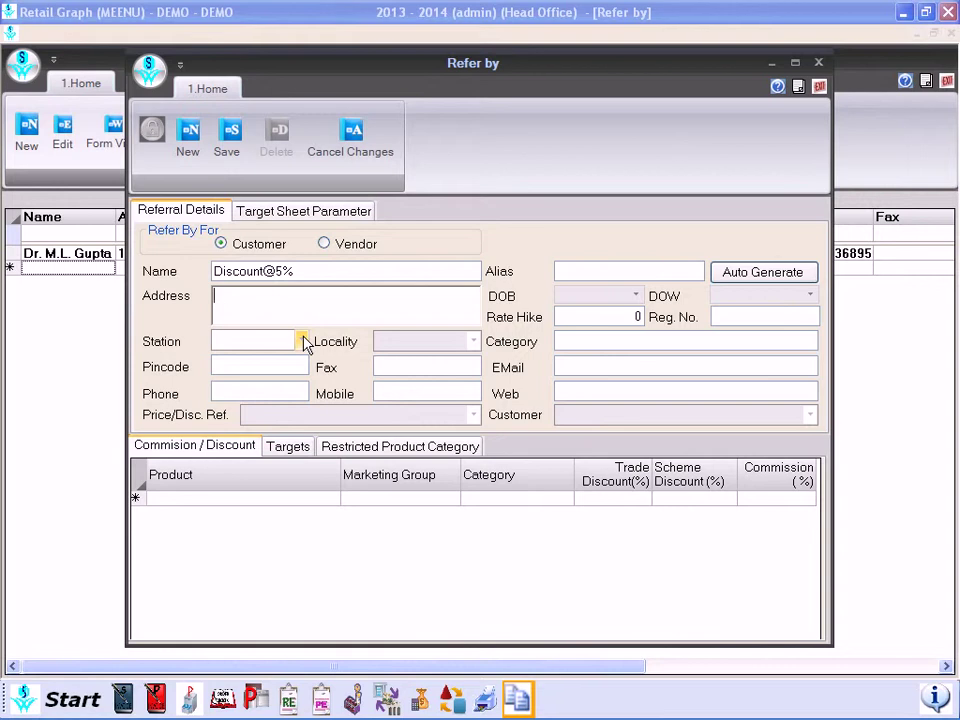
pyautogui.click(302, 341)
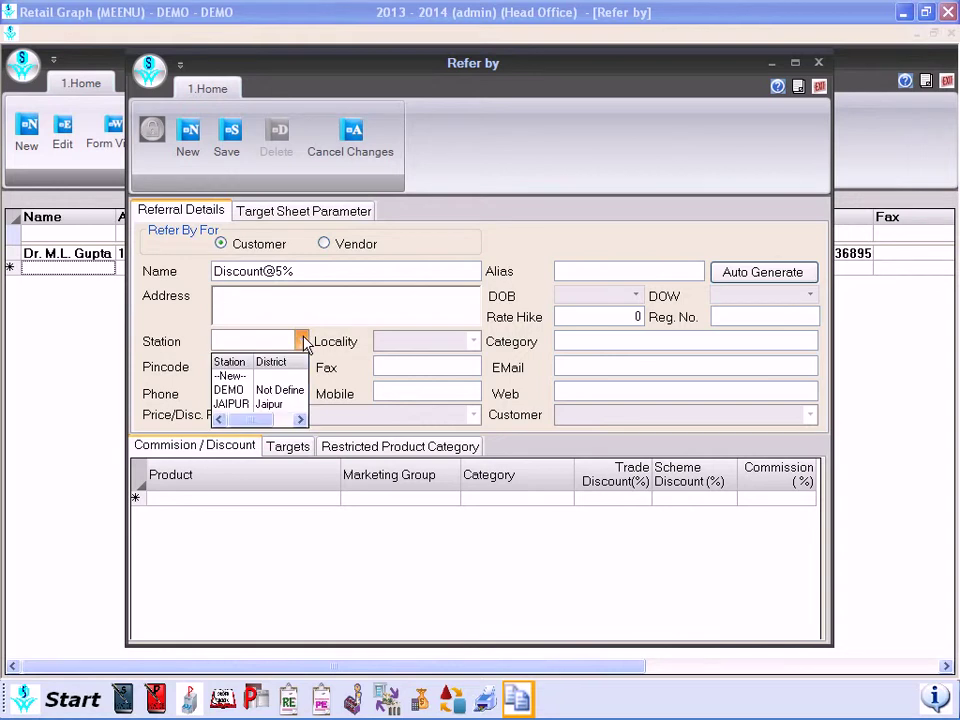
pyautogui.click(303, 342)
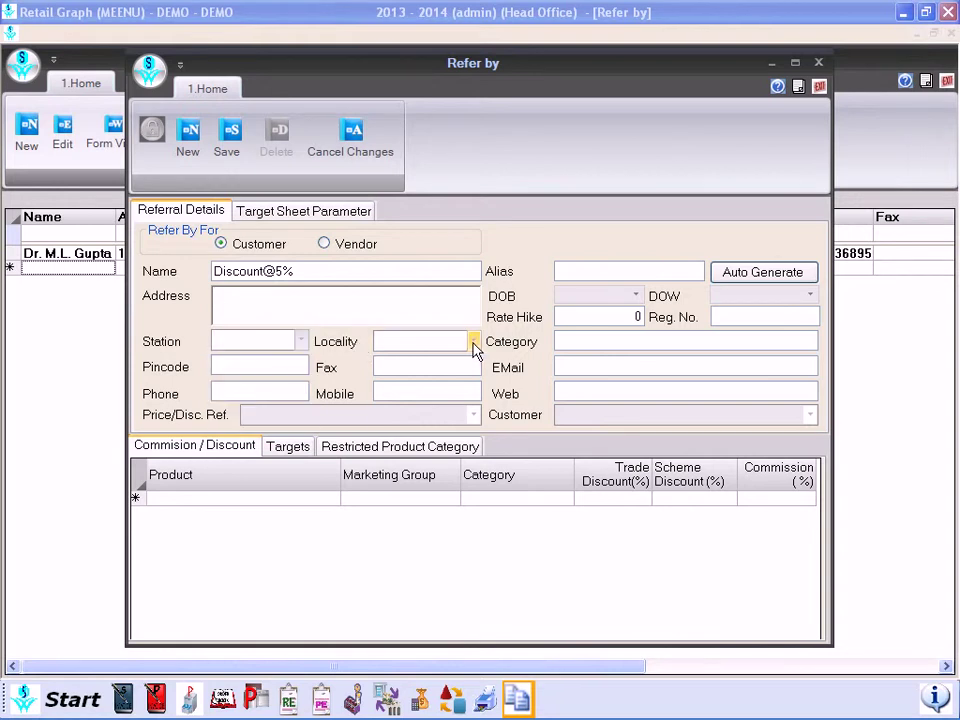
pyautogui.click(474, 342)
pyautogui.click(472, 343)
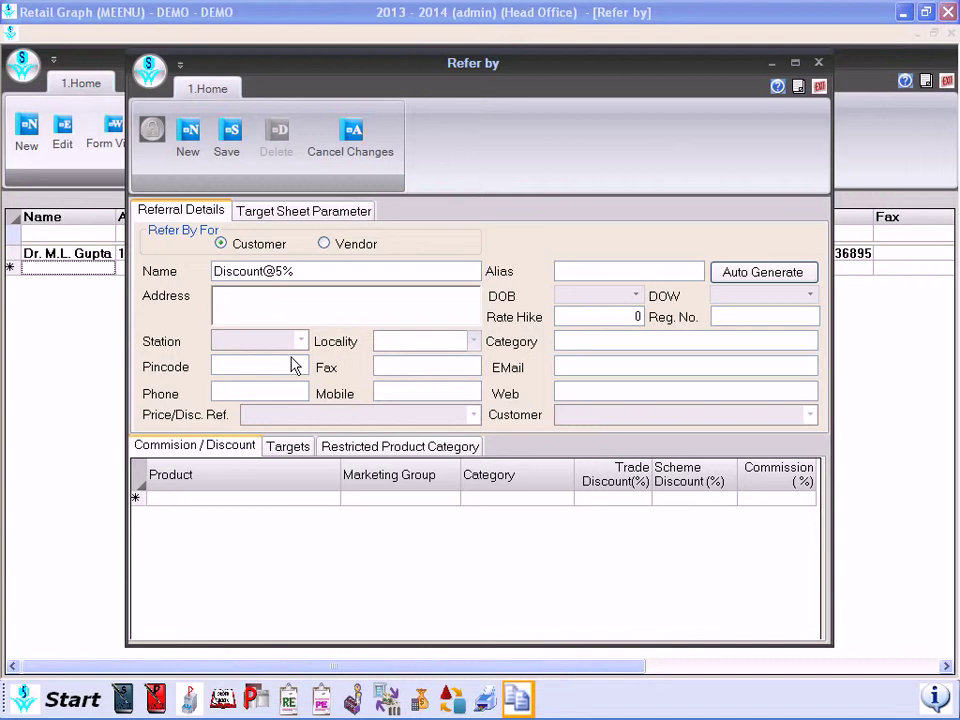
pyautogui.click(389, 366)
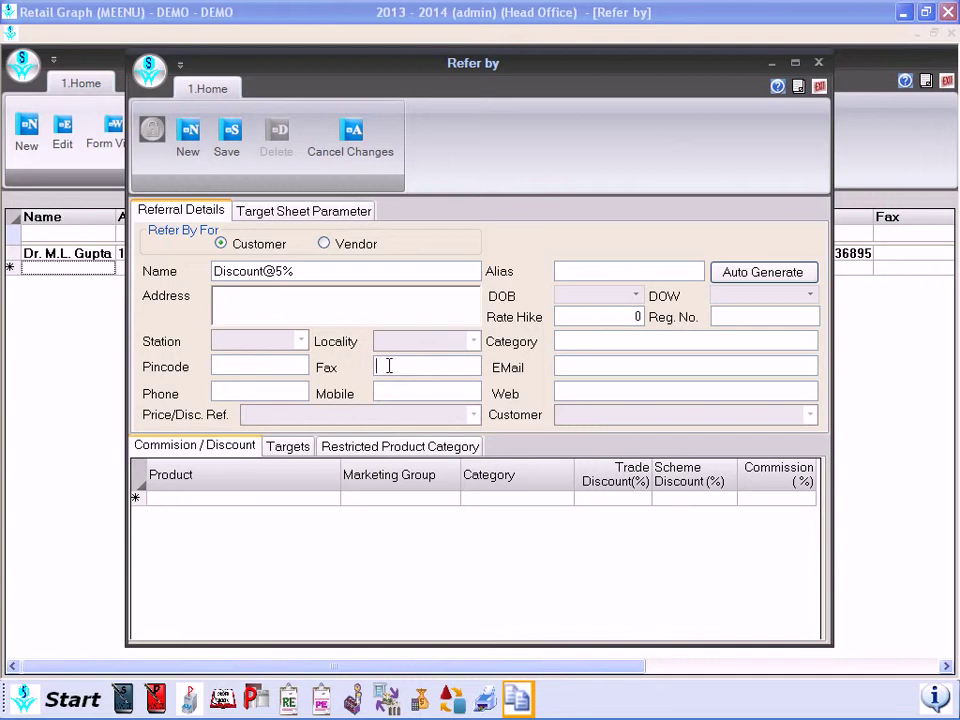
pyautogui.click(280, 392)
pyautogui.click(475, 417)
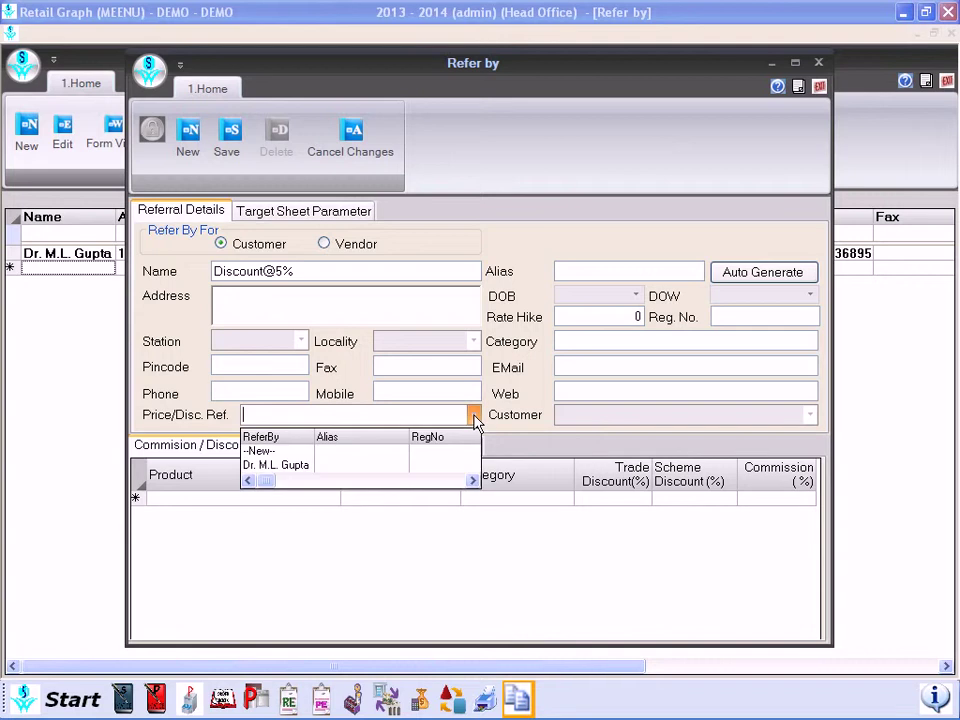
pyautogui.click(475, 417)
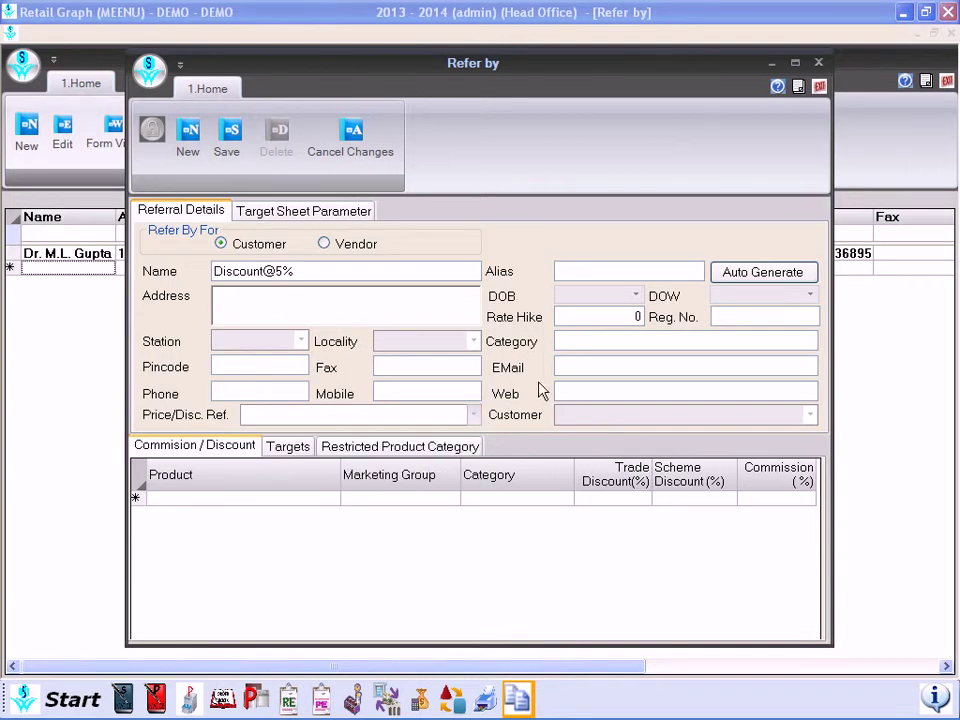
pyautogui.click(636, 297)
pyautogui.click(636, 297)
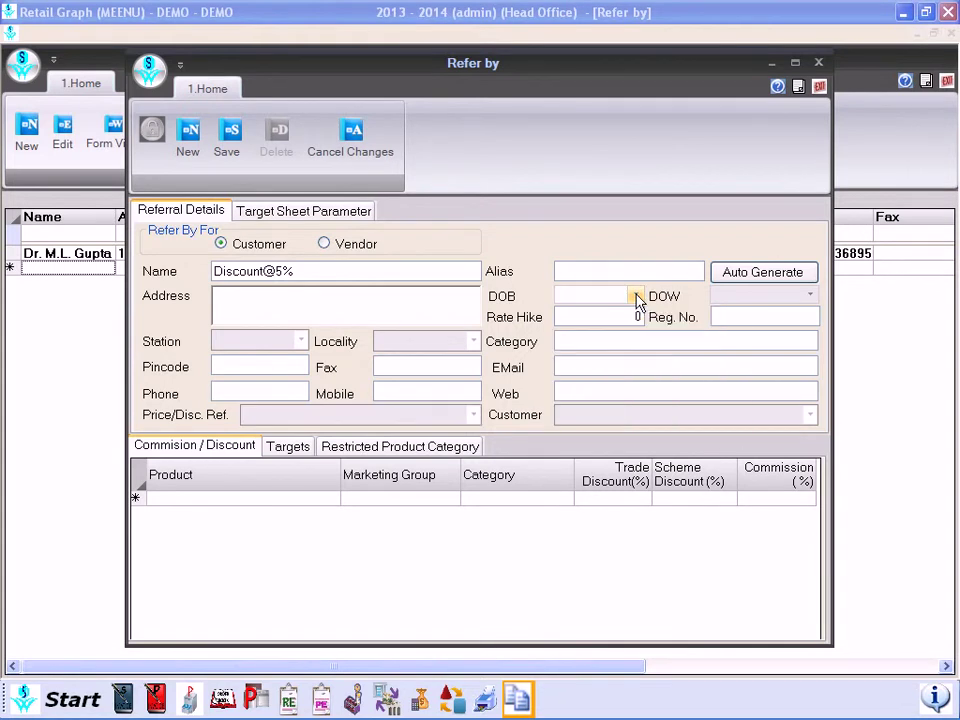
pyautogui.click(669, 339)
pyautogui.click(648, 364)
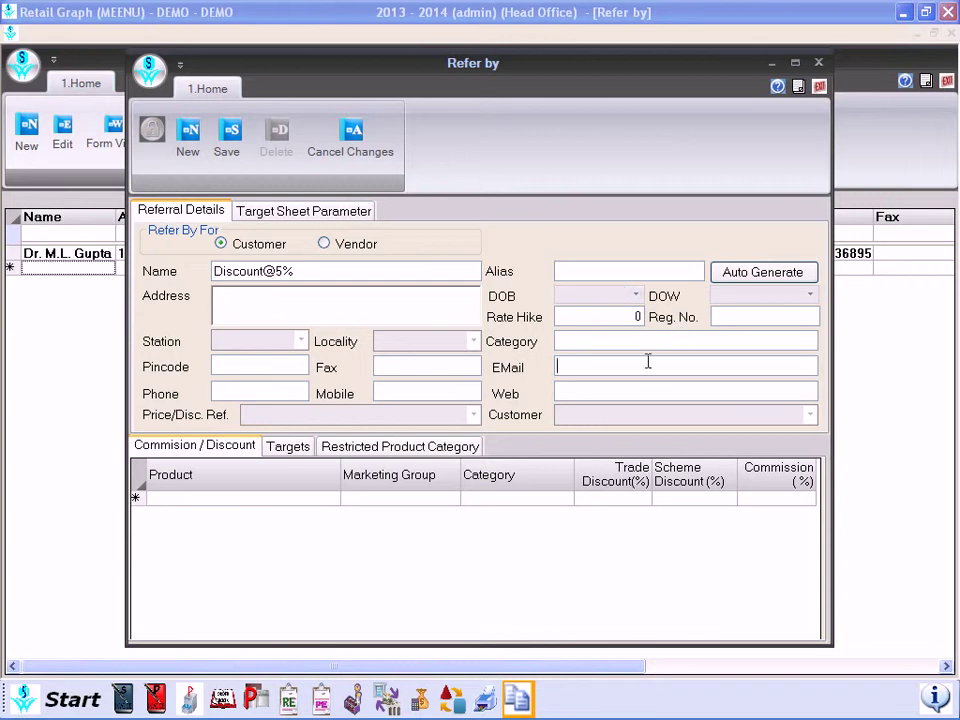
pyautogui.click(608, 397)
pyautogui.click(604, 412)
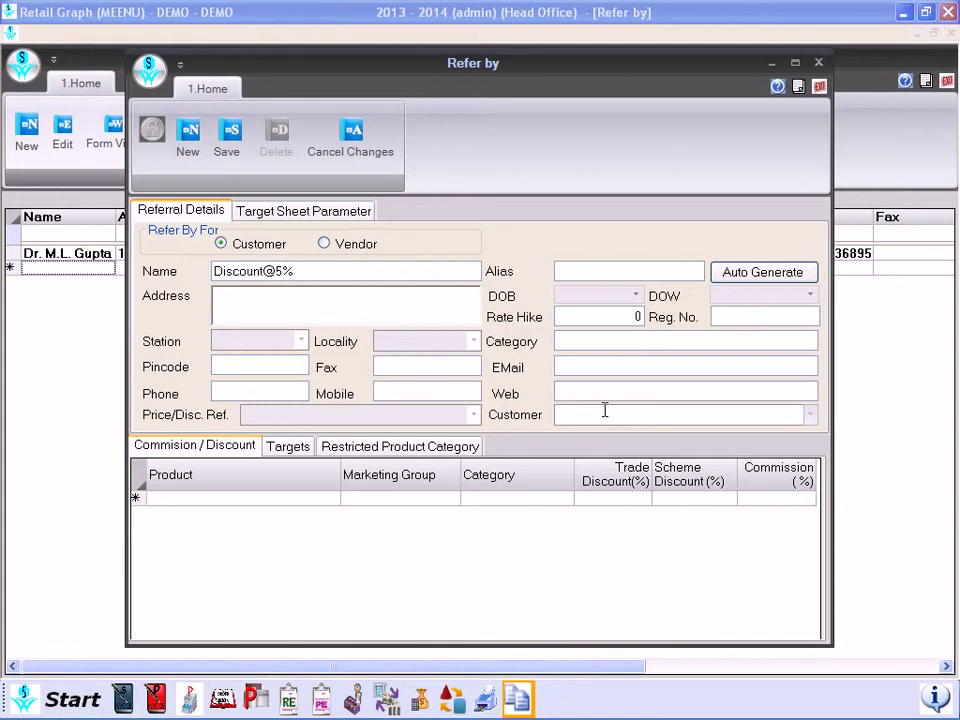
# Add the product AGIDEXA INJ 30 ML to the referral's commission/discount table with a 5% trade discount.
pyautogui.click(340, 507)
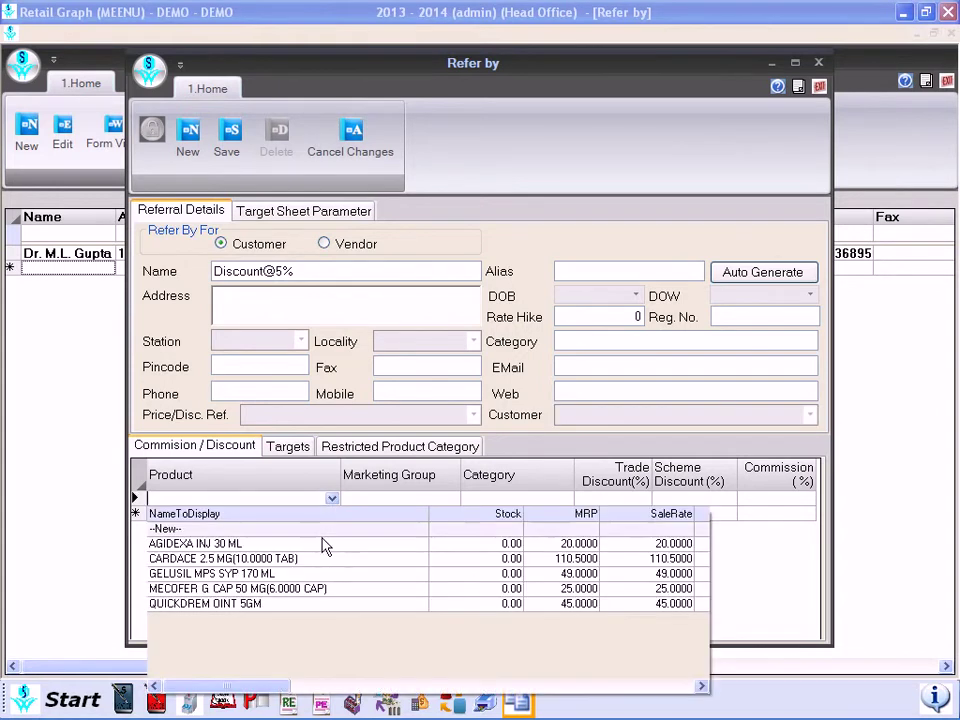
pyautogui.click(322, 543)
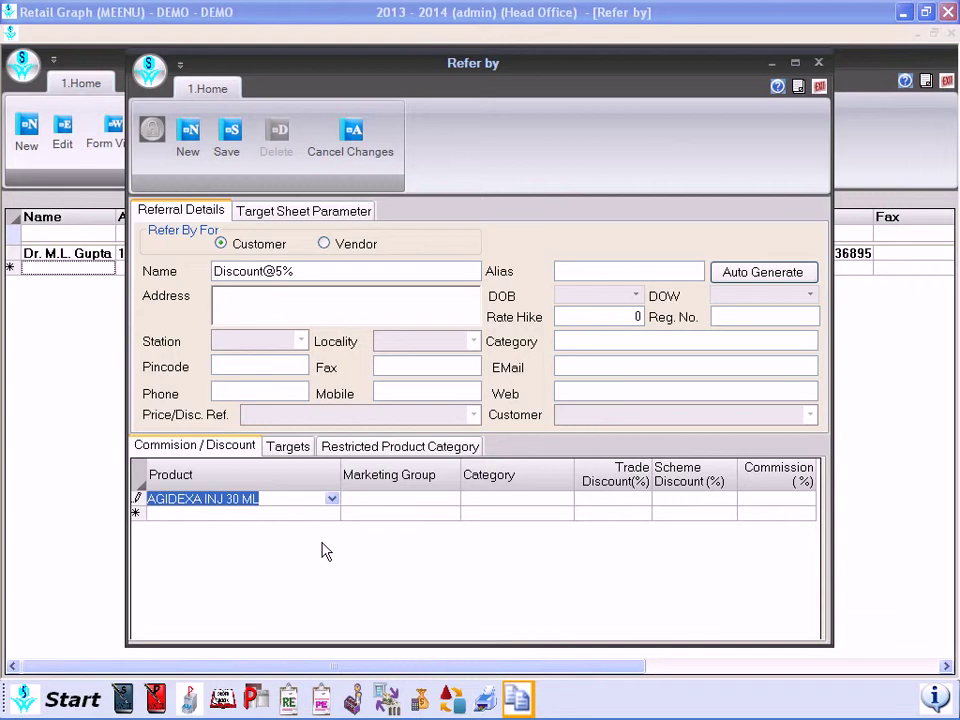
pyautogui.click(448, 507)
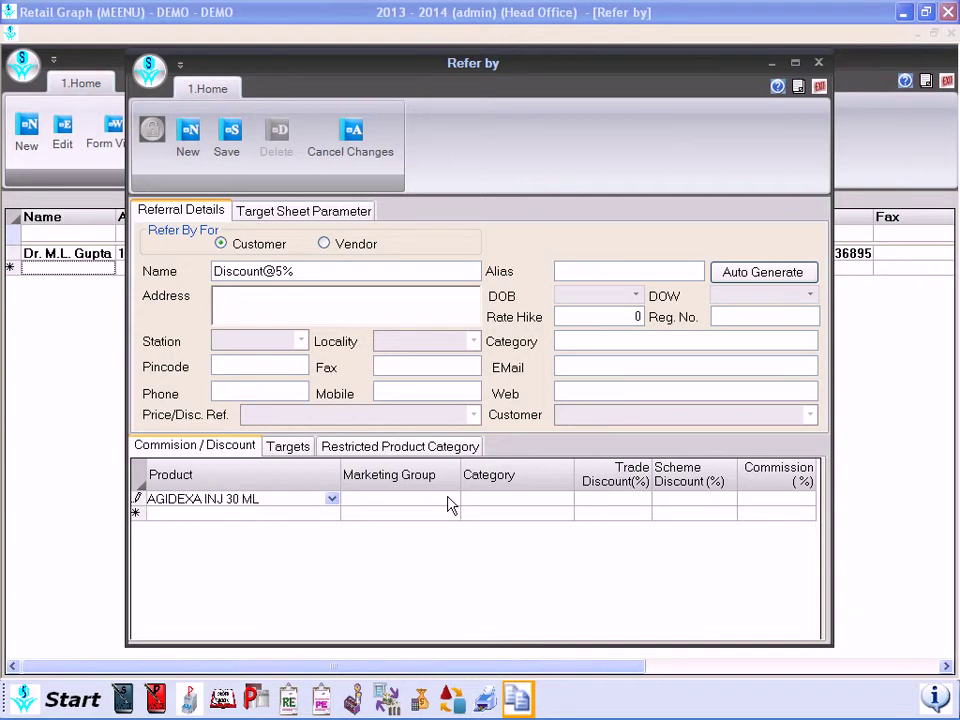
pyautogui.click(514, 505)
pyautogui.click(612, 505)
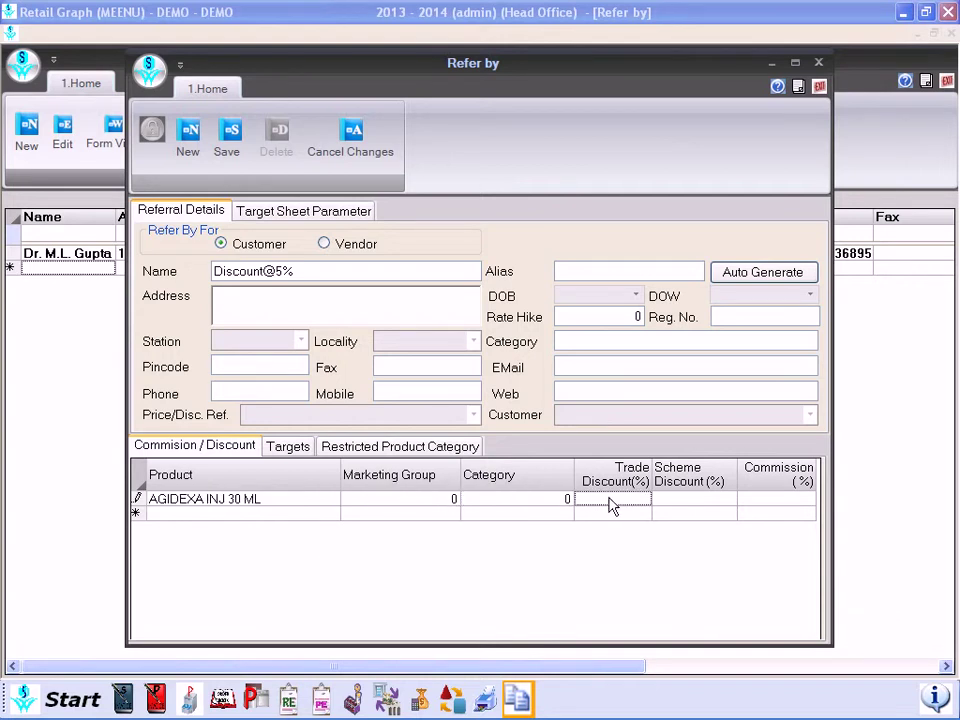
pyautogui.write('5')
pyautogui.press('Tab')
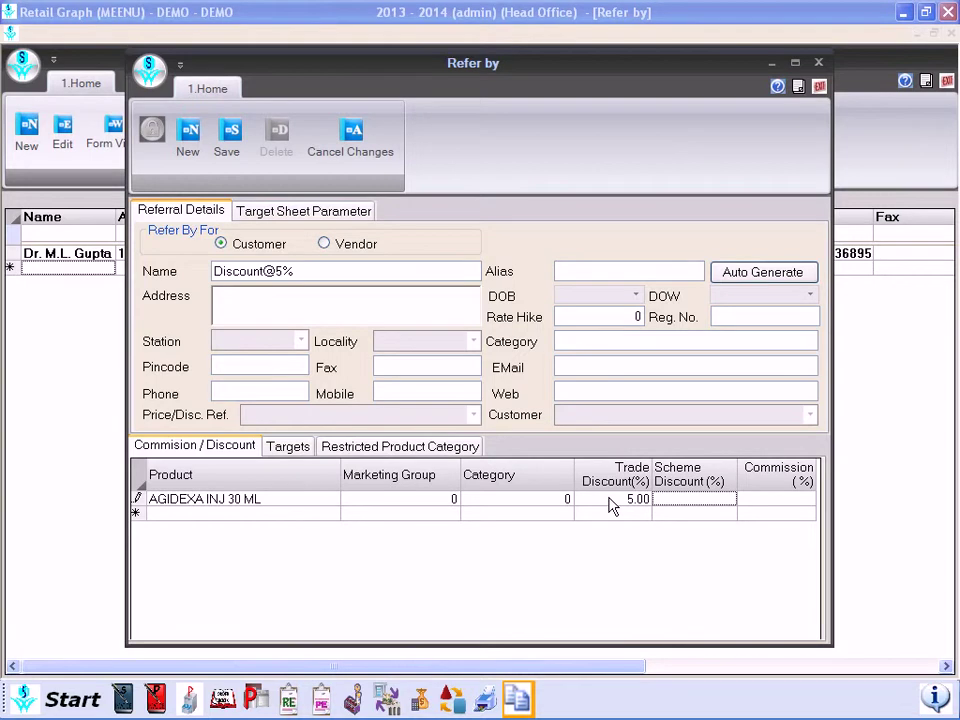
# Add CARDACE 2.5 MG(10.0000 TAB) as the second discount product with a 5% trade discount and save the referral.
pyautogui.click(338, 514)
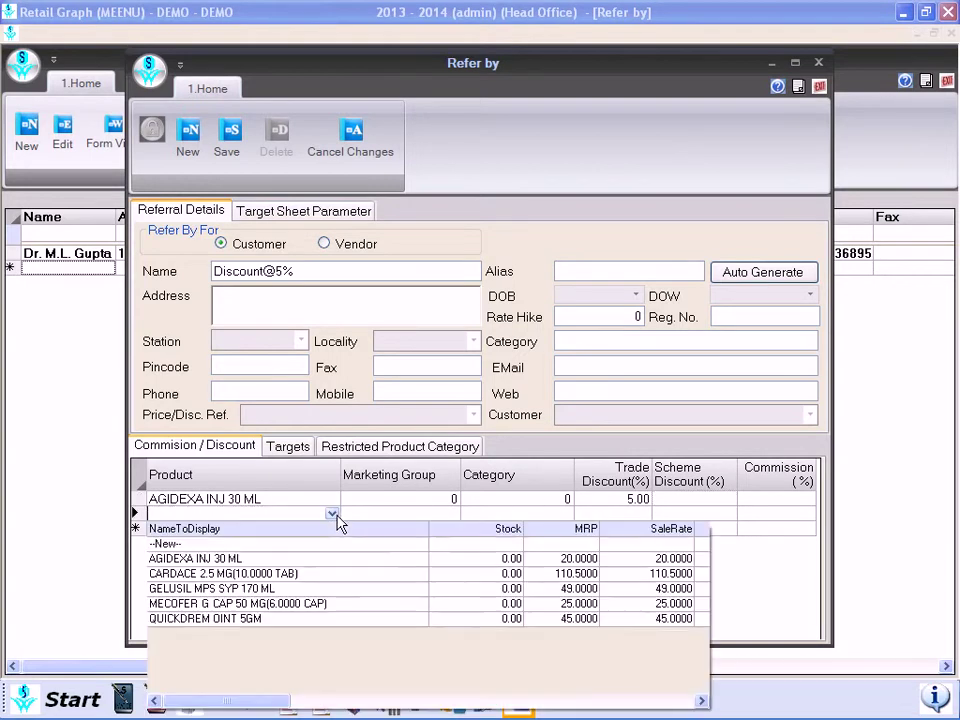
pyautogui.click(317, 575)
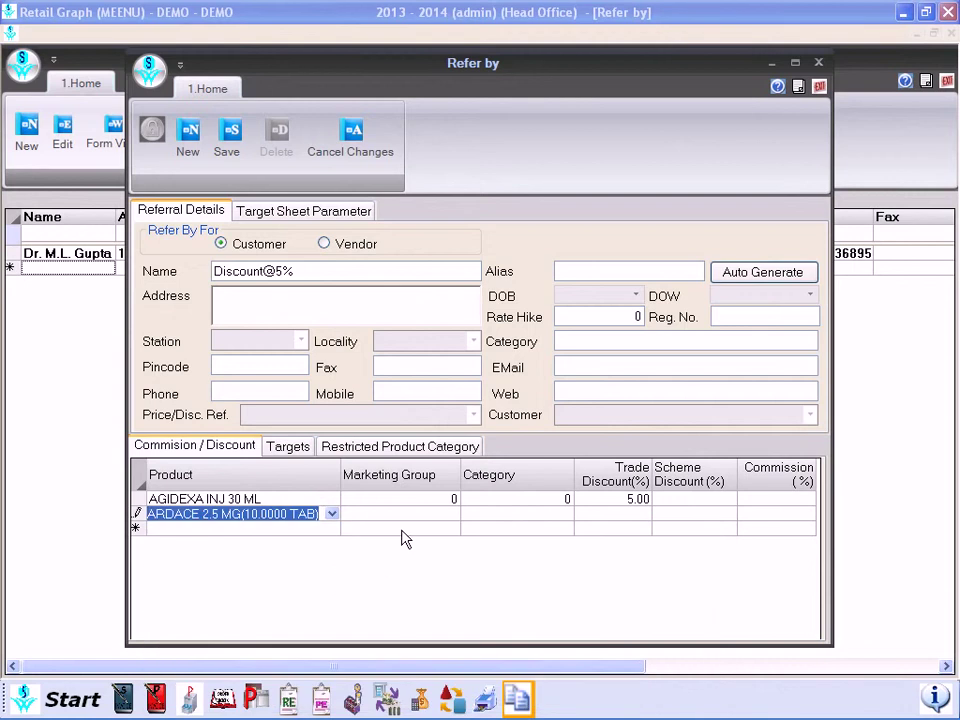
pyautogui.click(411, 516)
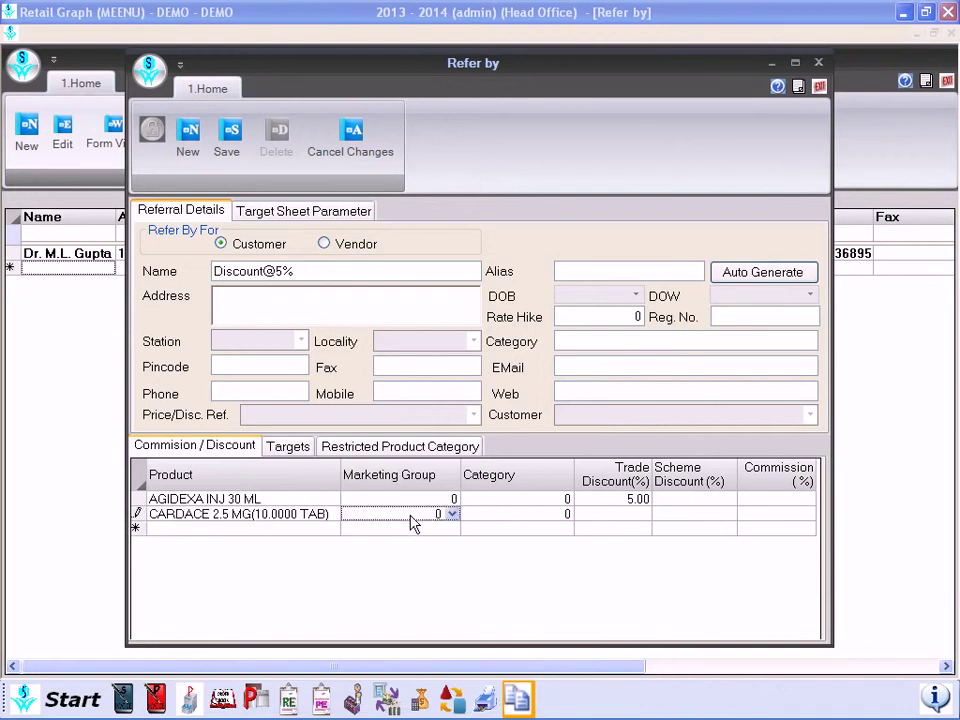
pyautogui.click(633, 518)
pyautogui.write('5')
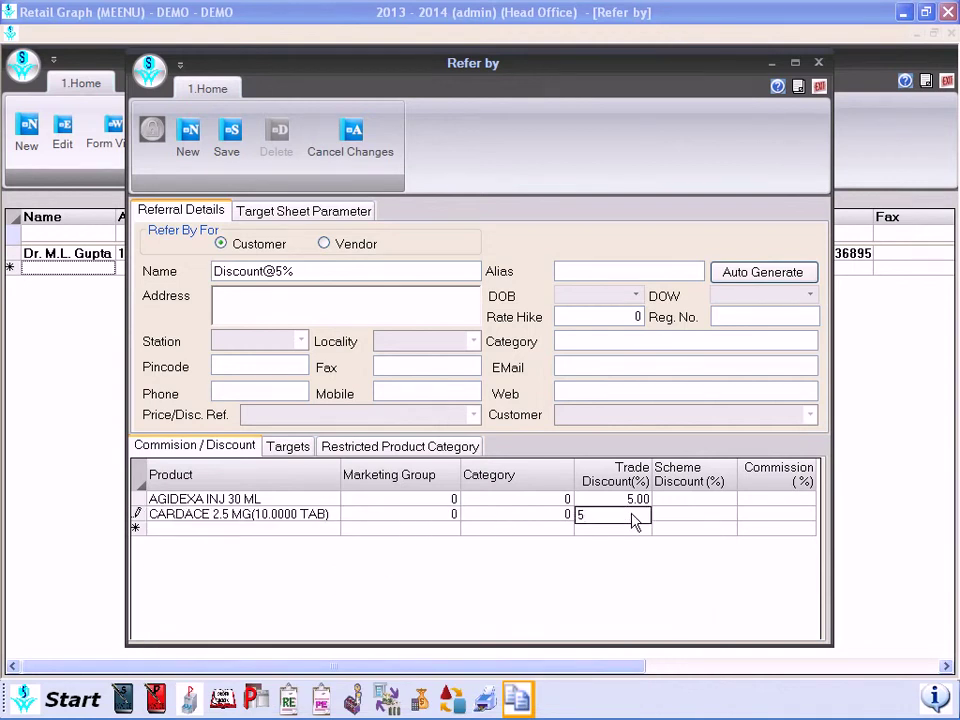
pyautogui.press('Tab')
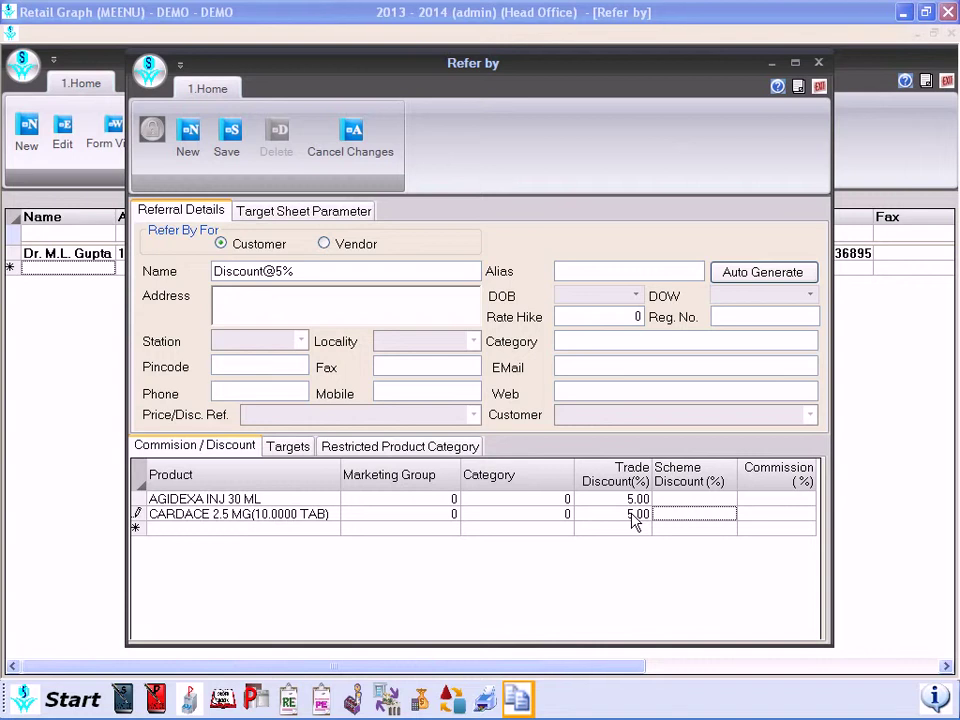
pyautogui.click(228, 133)
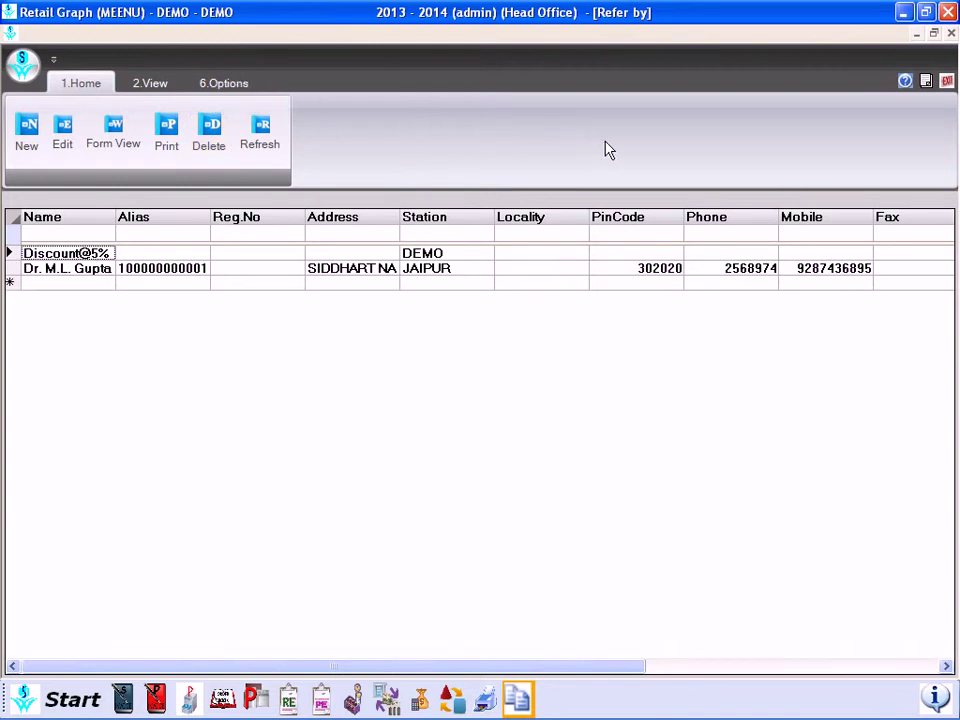
# Close the Refer by list and start a sales invoice for AGRAWAL MEDICOSE with Discount@5% as its price/discount reference.
pyautogui.click(947, 81)
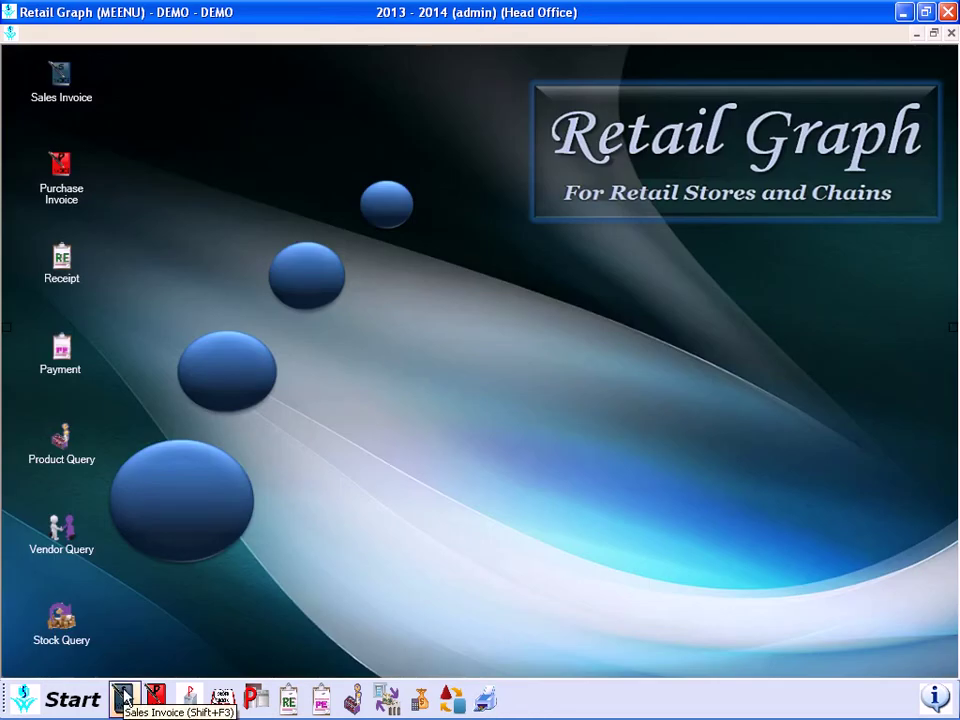
pyautogui.click(124, 695)
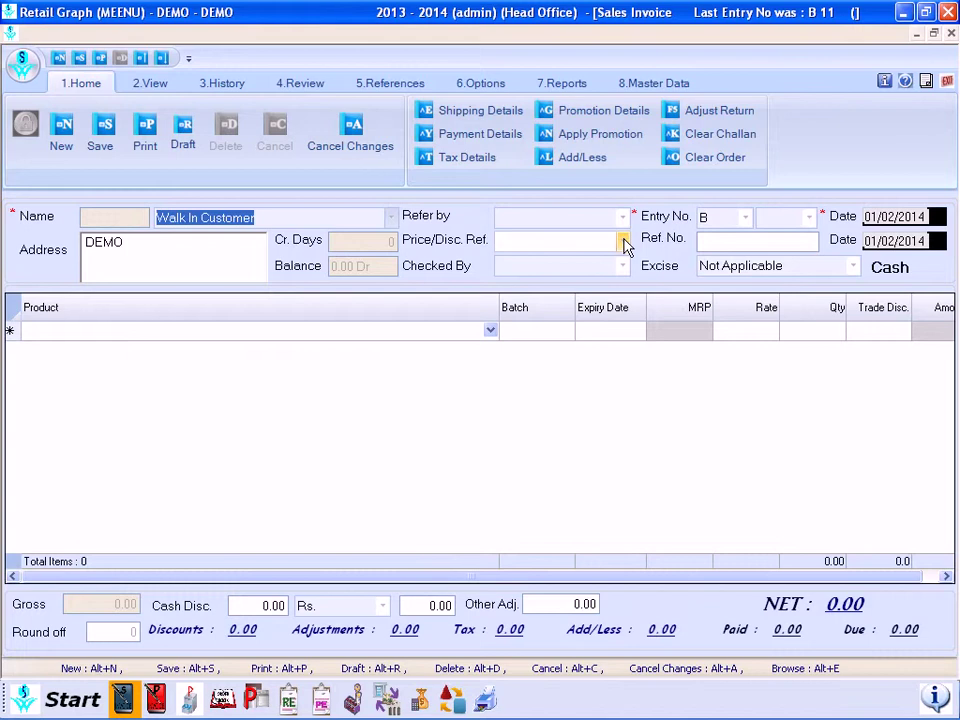
pyautogui.click(391, 217)
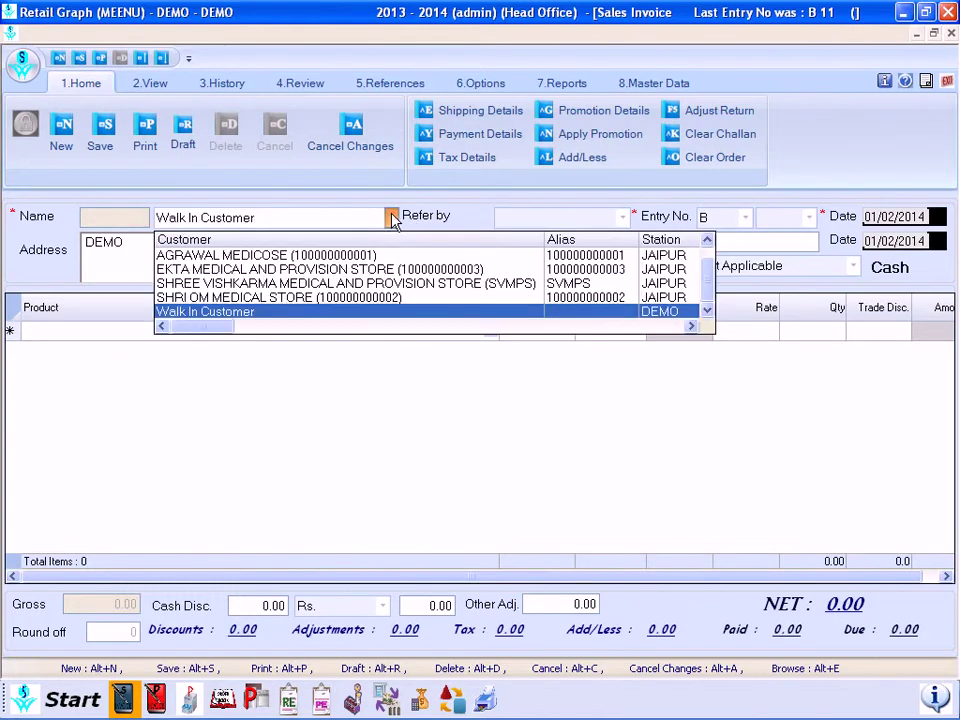
pyautogui.click(334, 258)
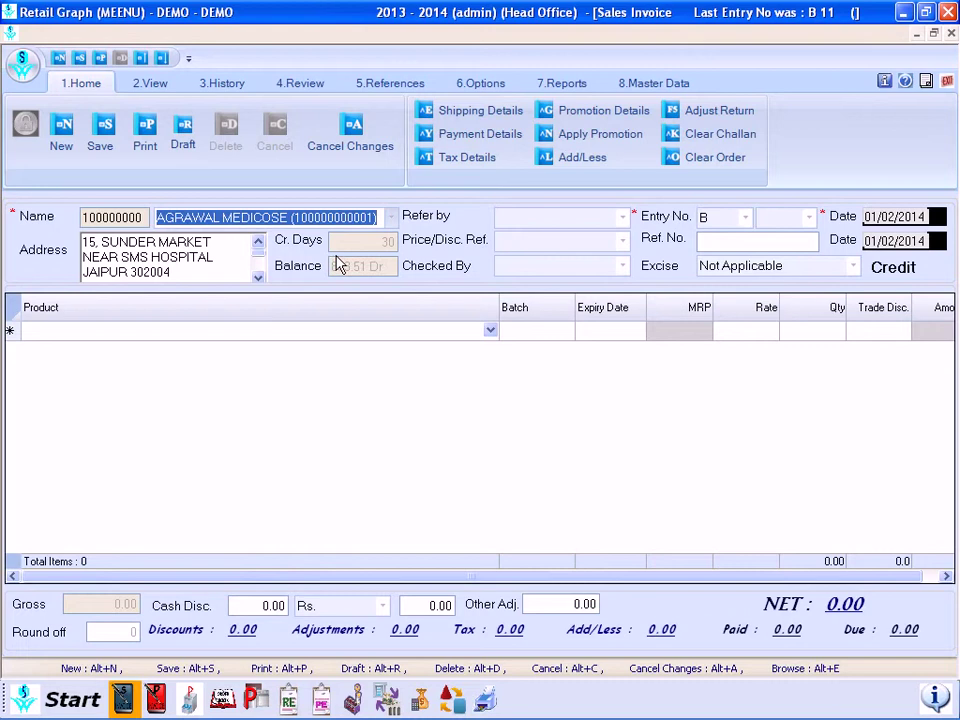
pyautogui.click(622, 242)
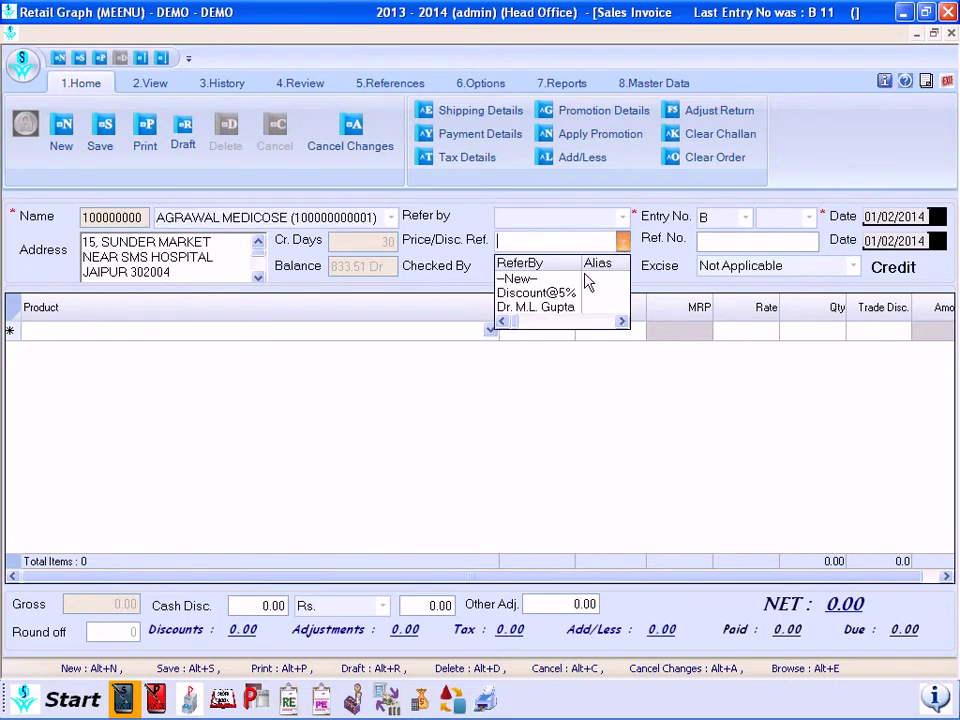
pyautogui.click(558, 292)
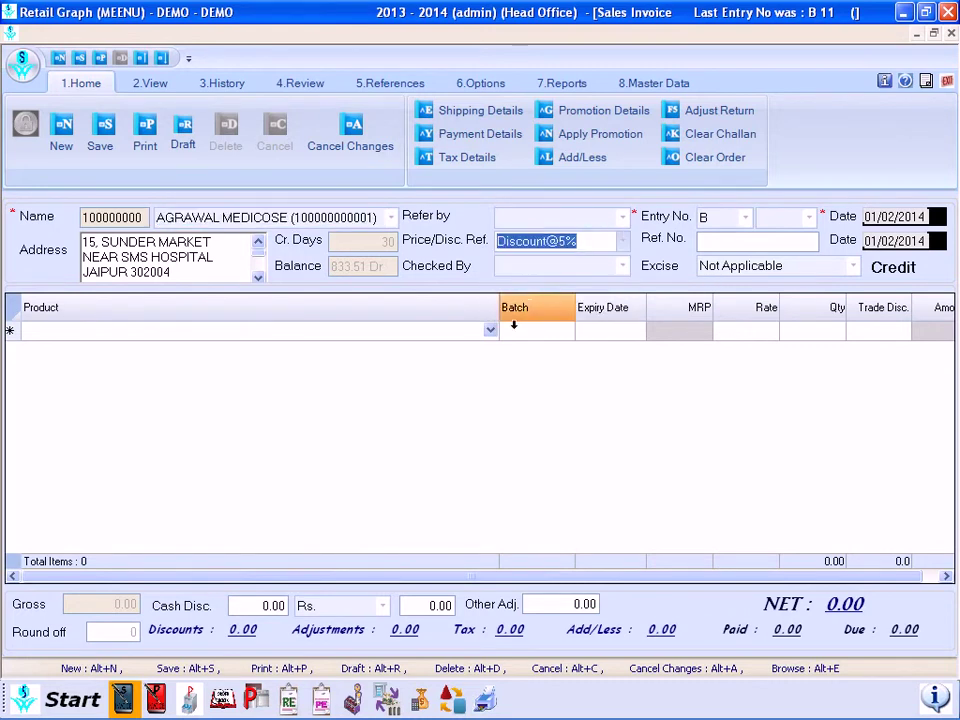
# Add AGIDEXA INJ 30 ML with batch 1410 to the sales invoice and check its trade discount.
pyautogui.click(492, 331)
pyautogui.click(492, 331)
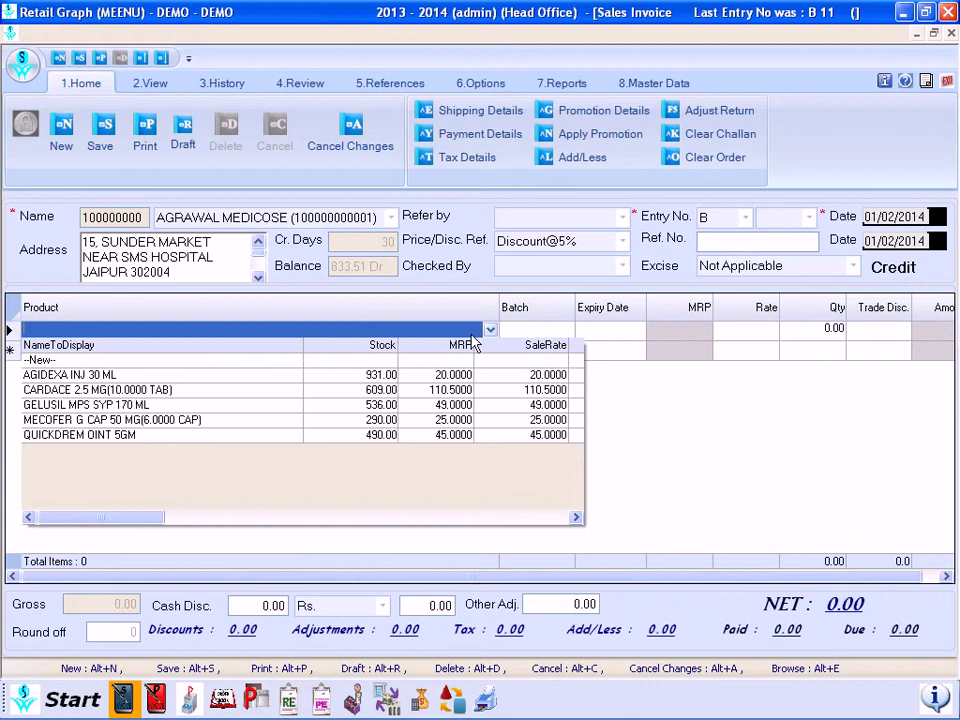
pyautogui.press('Down')
pyautogui.press('Return')
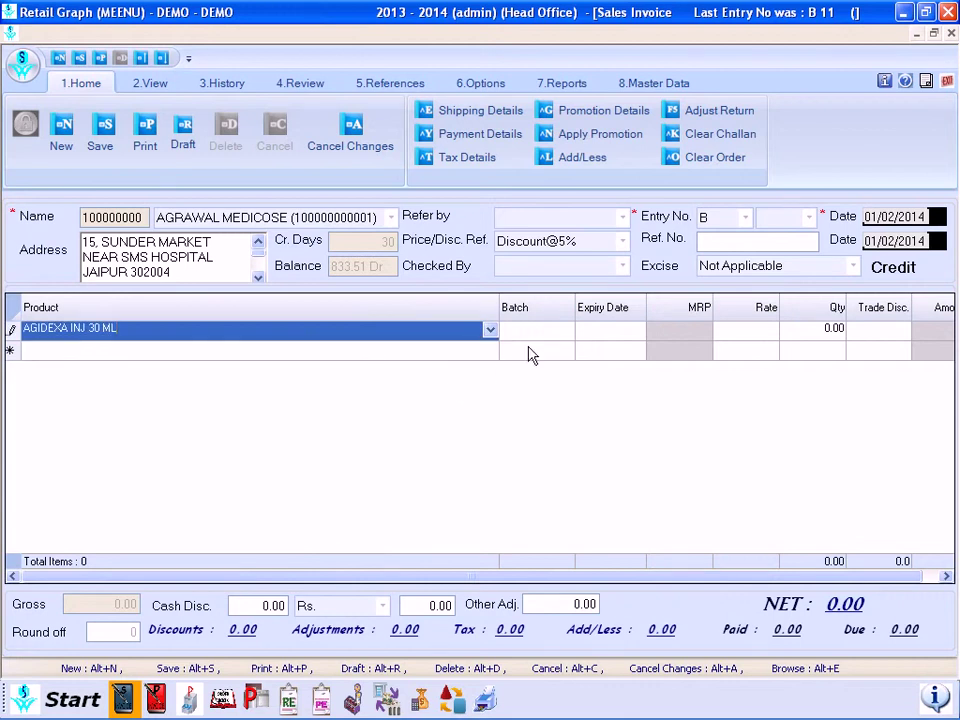
pyautogui.press('Return')
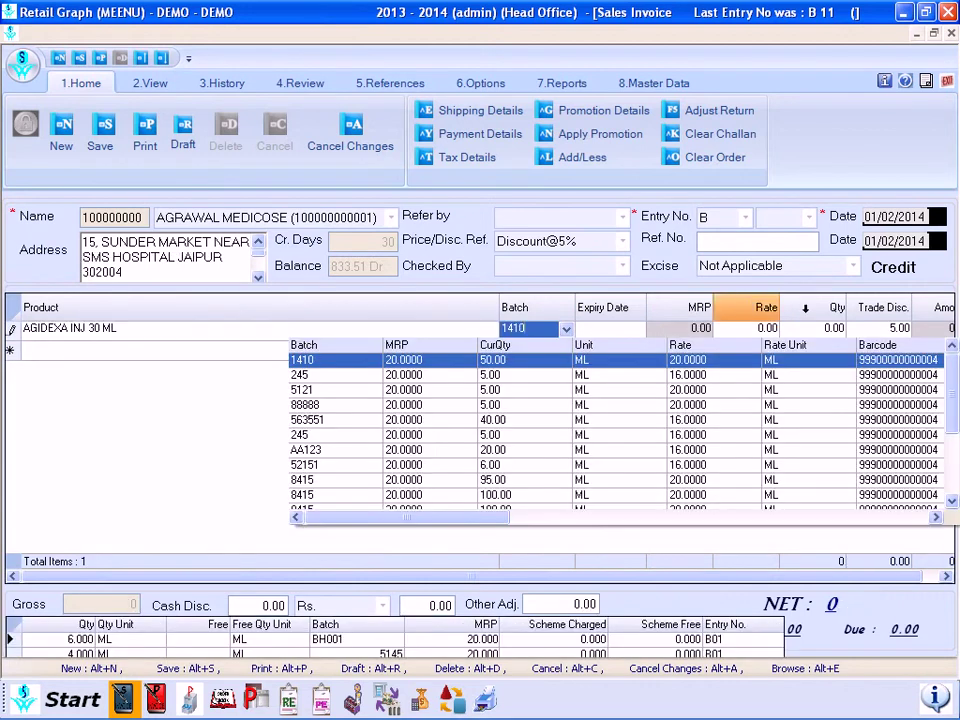
pyautogui.click(872, 331)
pyautogui.click(878, 330)
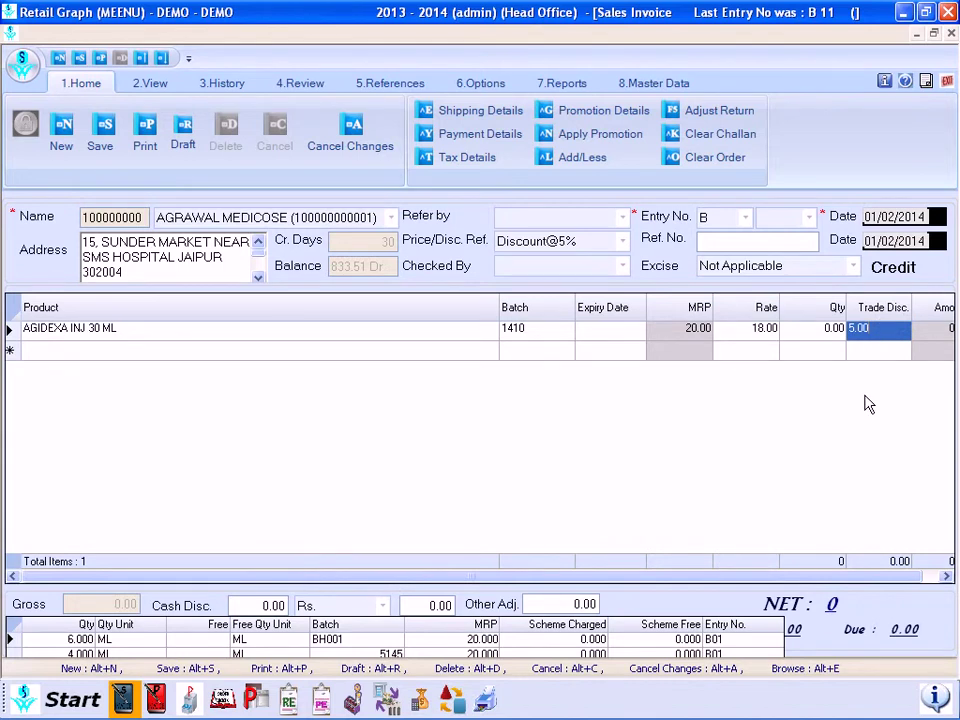
pyautogui.press('Return')
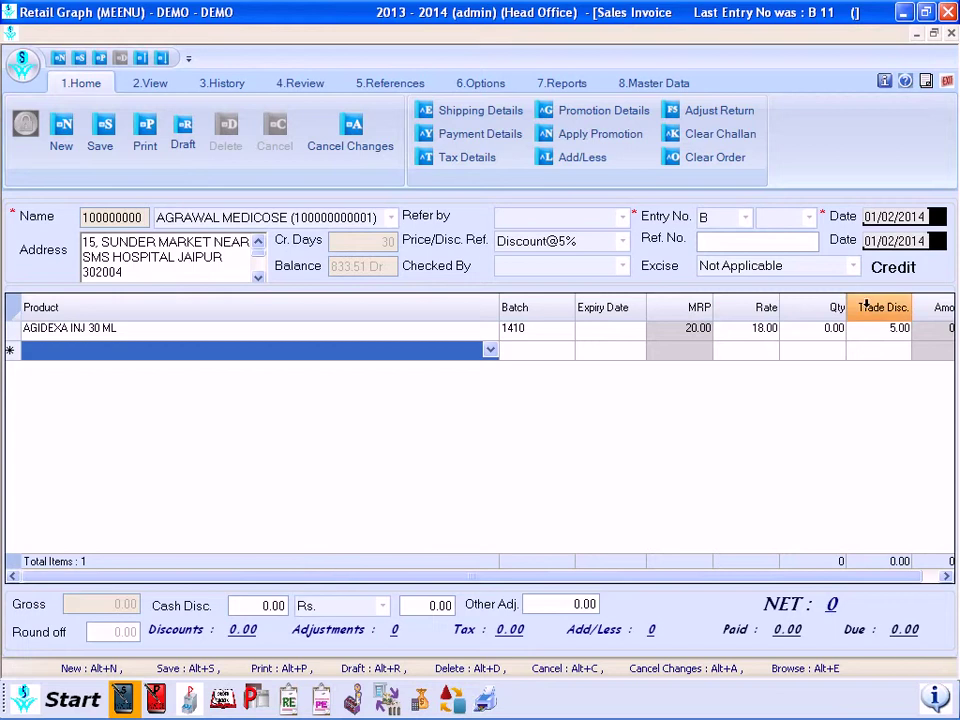
# Quit the sales invoice without saving and open the Refer by master list.
pyautogui.click(947, 82)
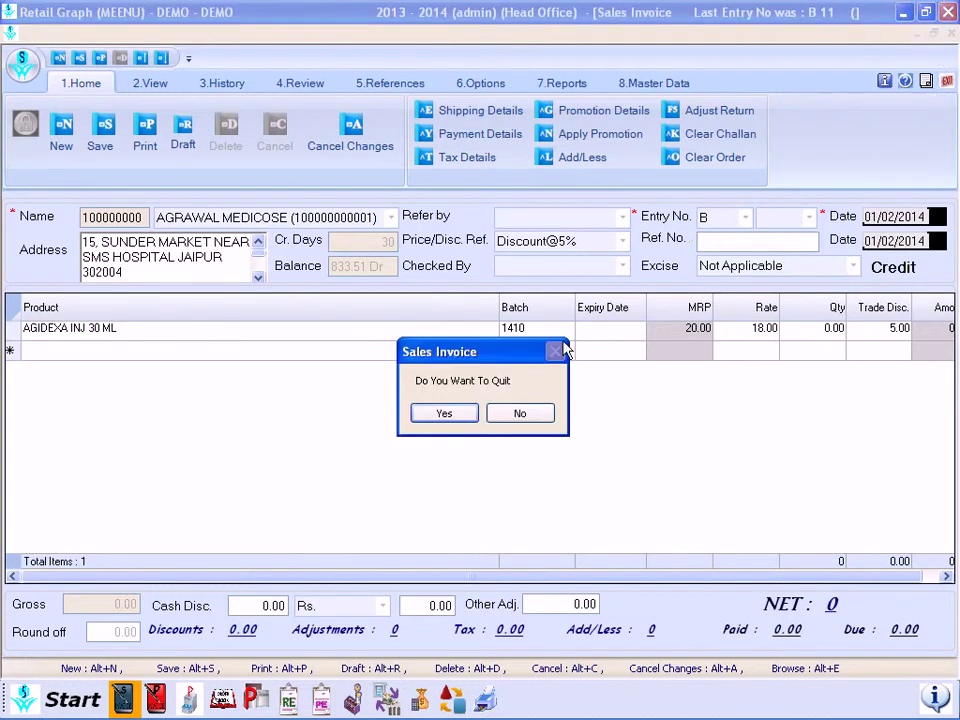
pyautogui.click(447, 418)
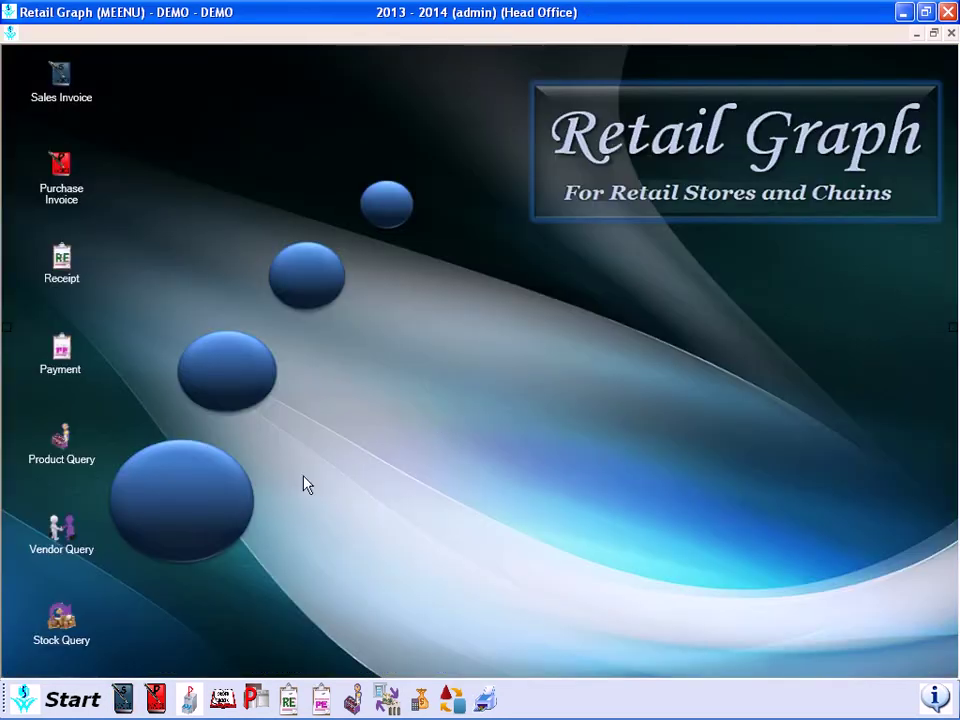
pyautogui.click(75, 700)
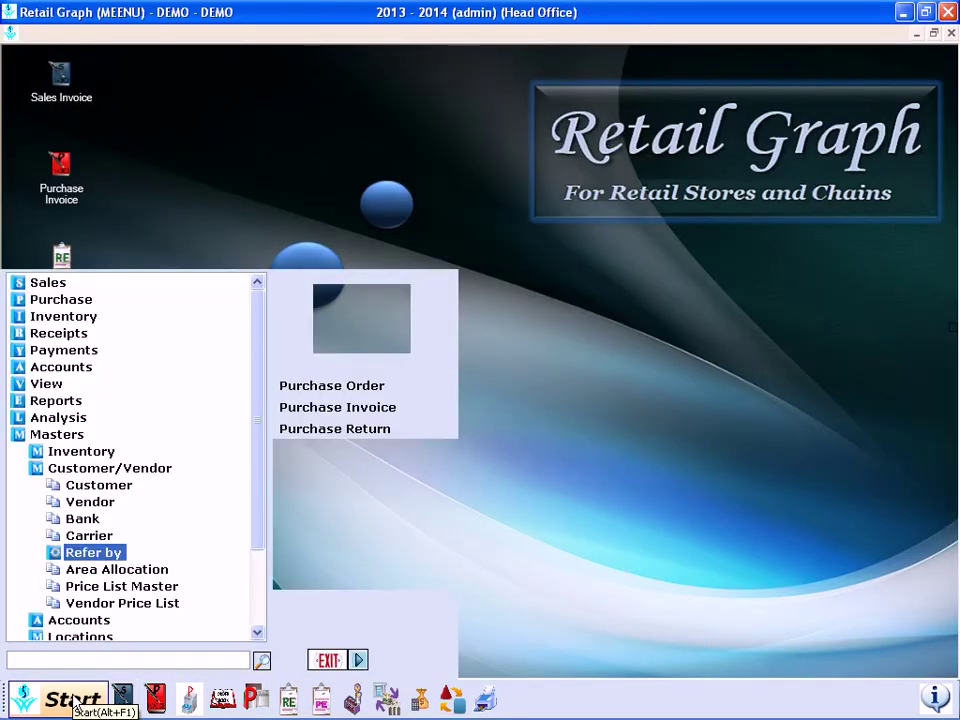
pyautogui.click(90, 555)
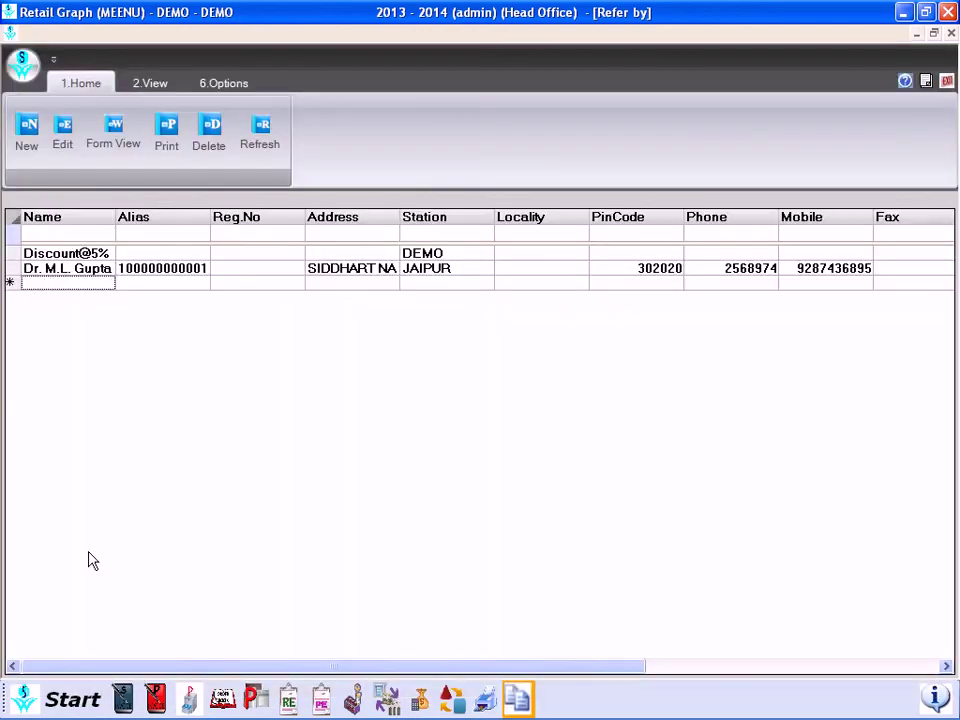
# Open the Discount@5% referral for editing and rename it Discount@10%.
pyautogui.click(20, 254)
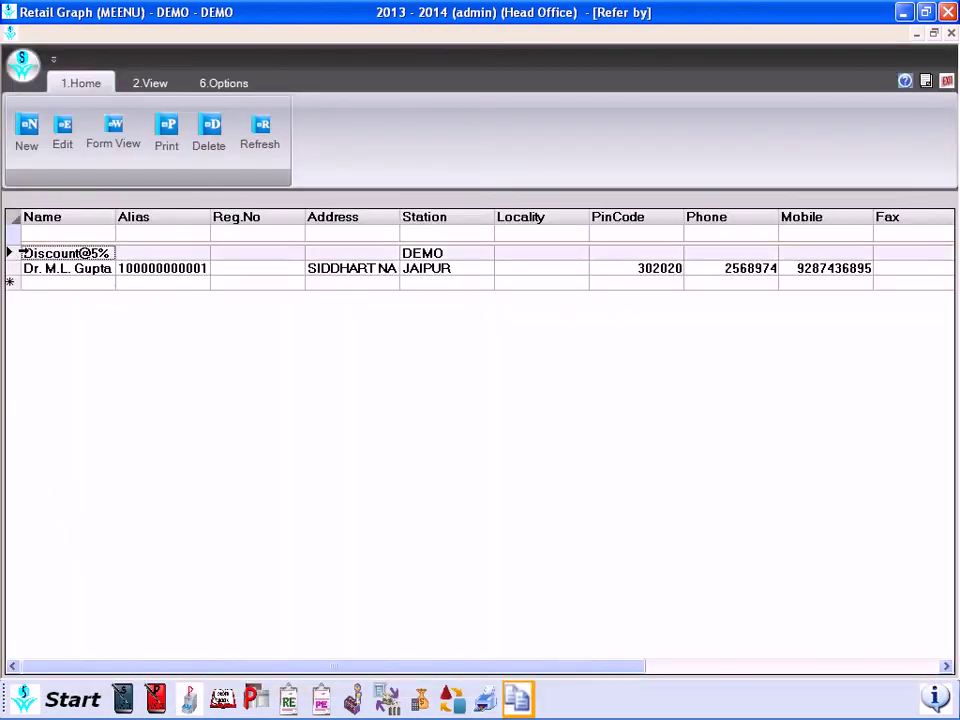
pyautogui.click(63, 130)
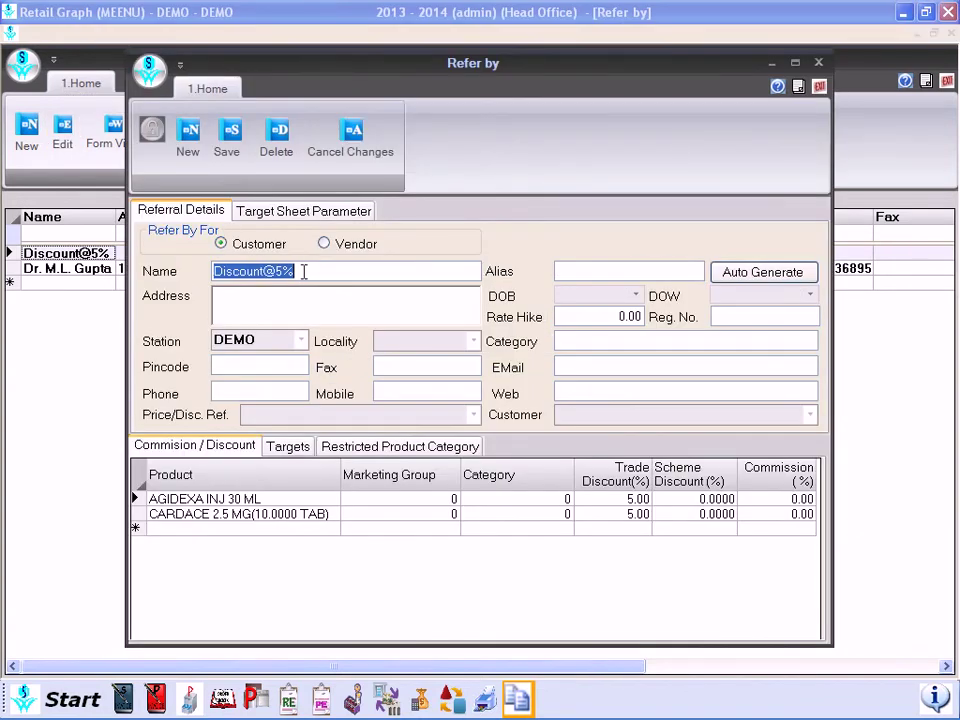
pyautogui.click(304, 271)
pyautogui.press('Left')
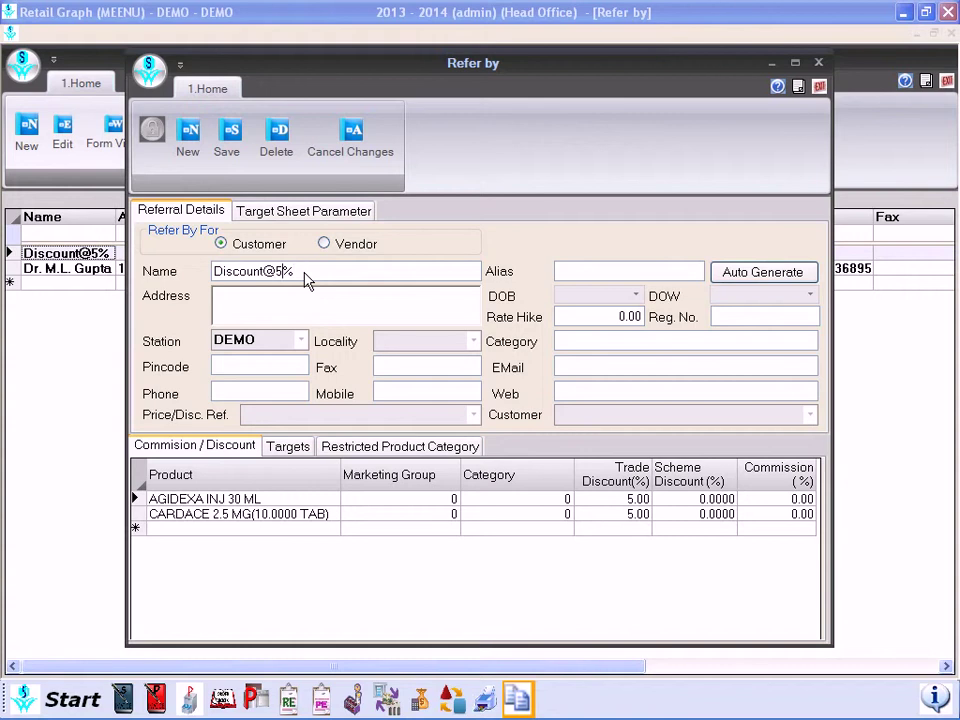
pyautogui.press('BackSpace')
pyautogui.write('10')
# Set the trade discount of AGIDEXA INJ 30 ML and CARDACE 2.5 MG to 10% and save the referral.
pyautogui.click(634, 504)
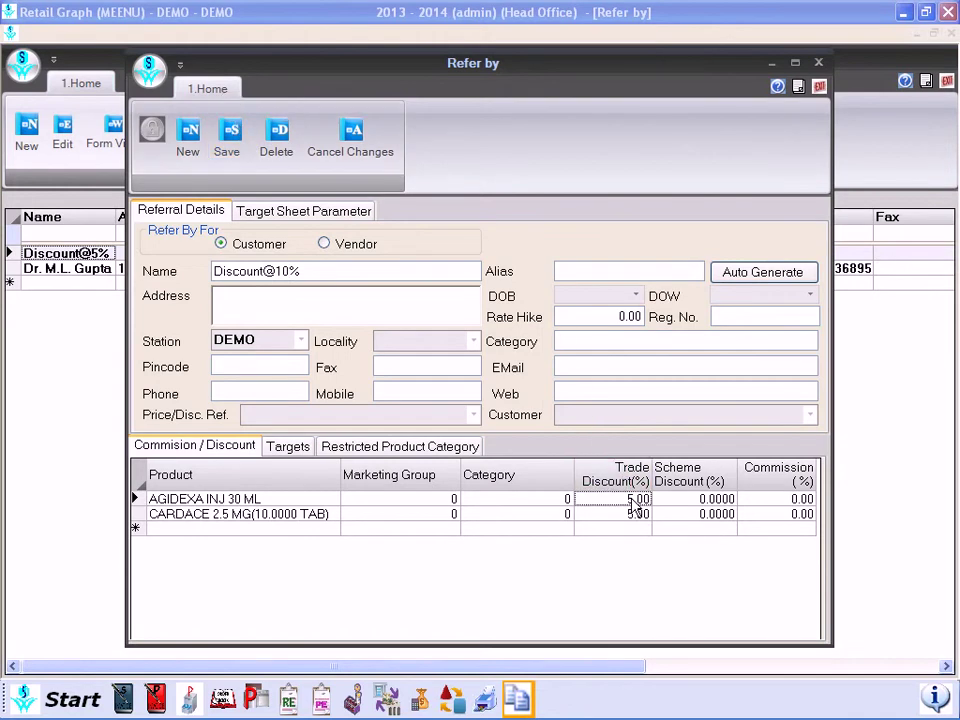
pyautogui.click(633, 503)
pyautogui.write('10')
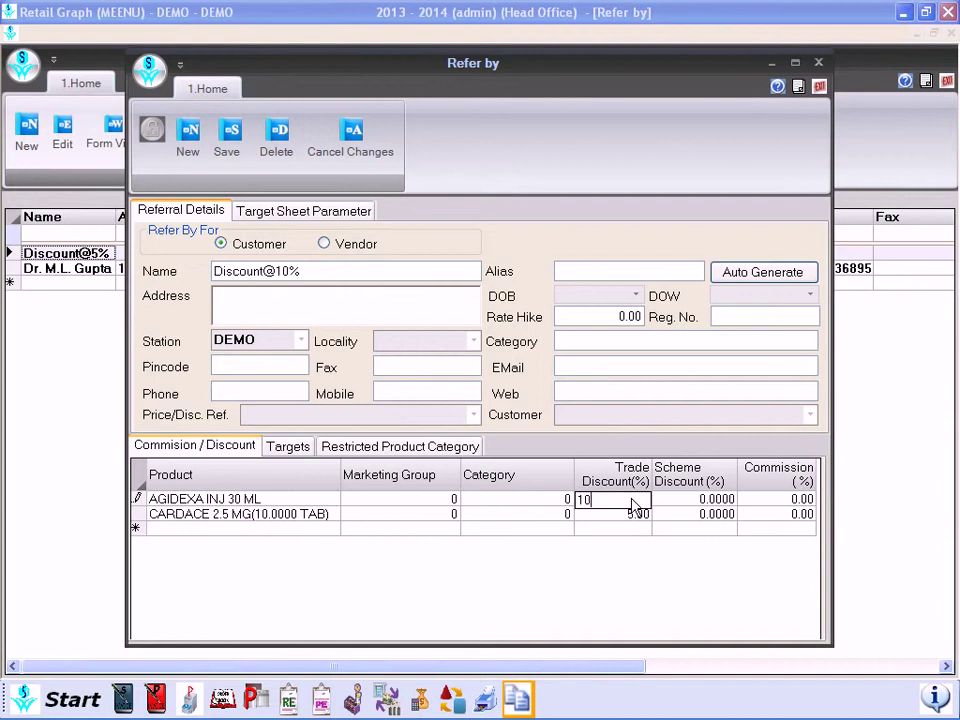
pyautogui.click(637, 516)
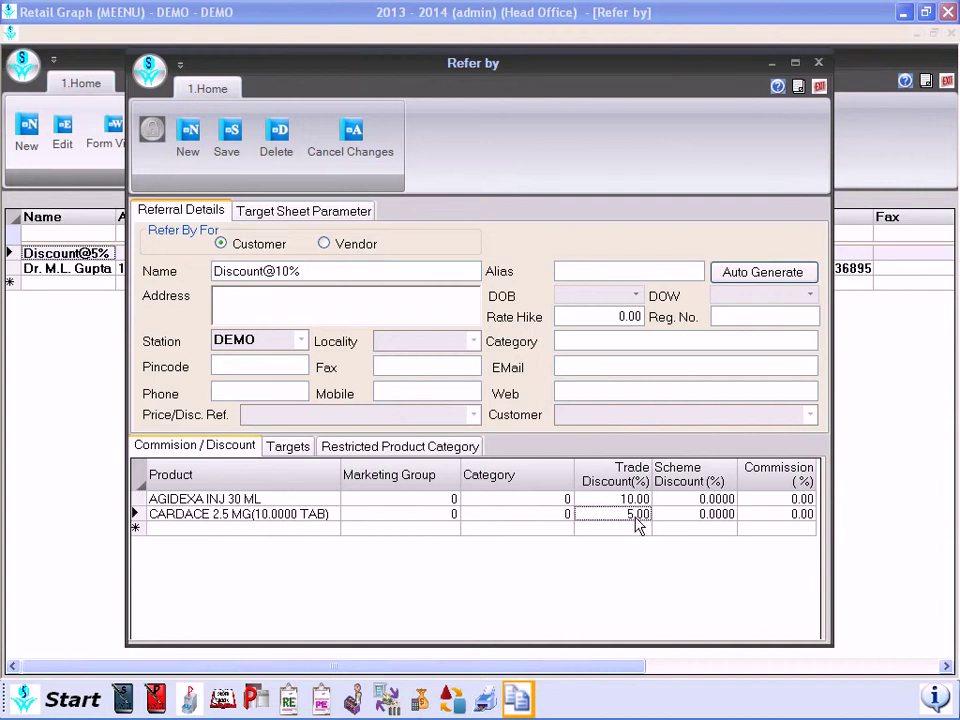
pyautogui.click(636, 518)
pyautogui.write('1')
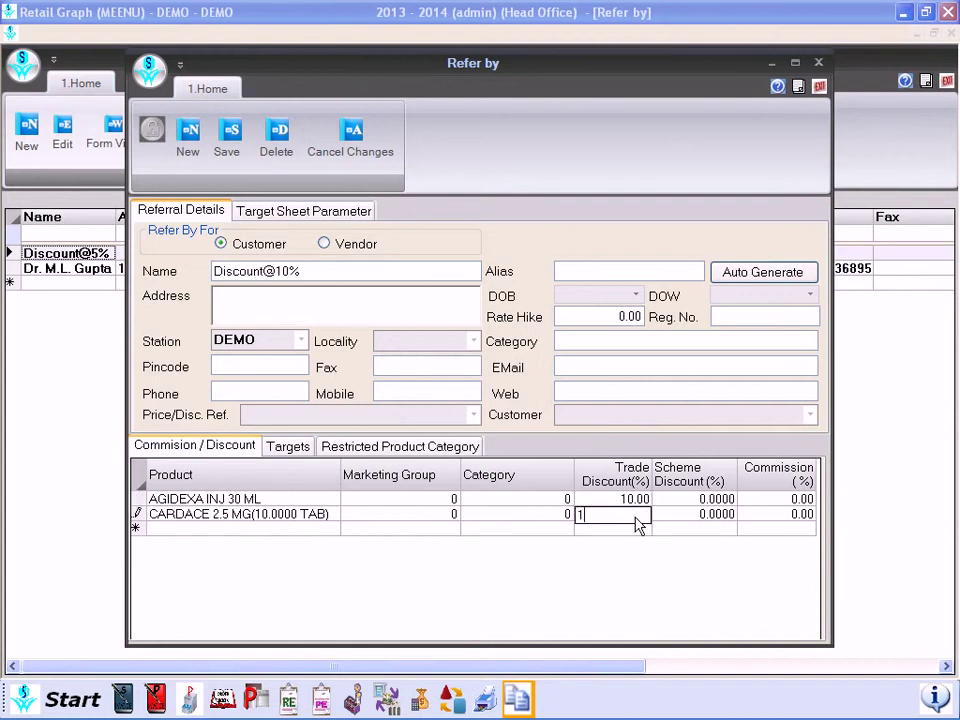
pyautogui.write('0')
pyautogui.press('Tab')
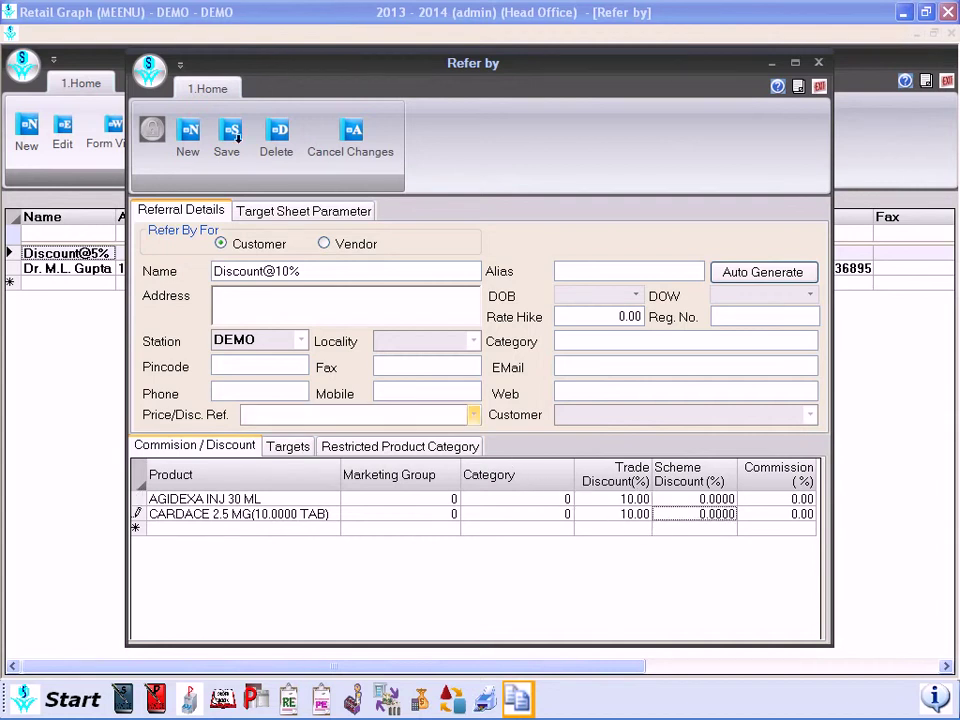
pyautogui.click(230, 138)
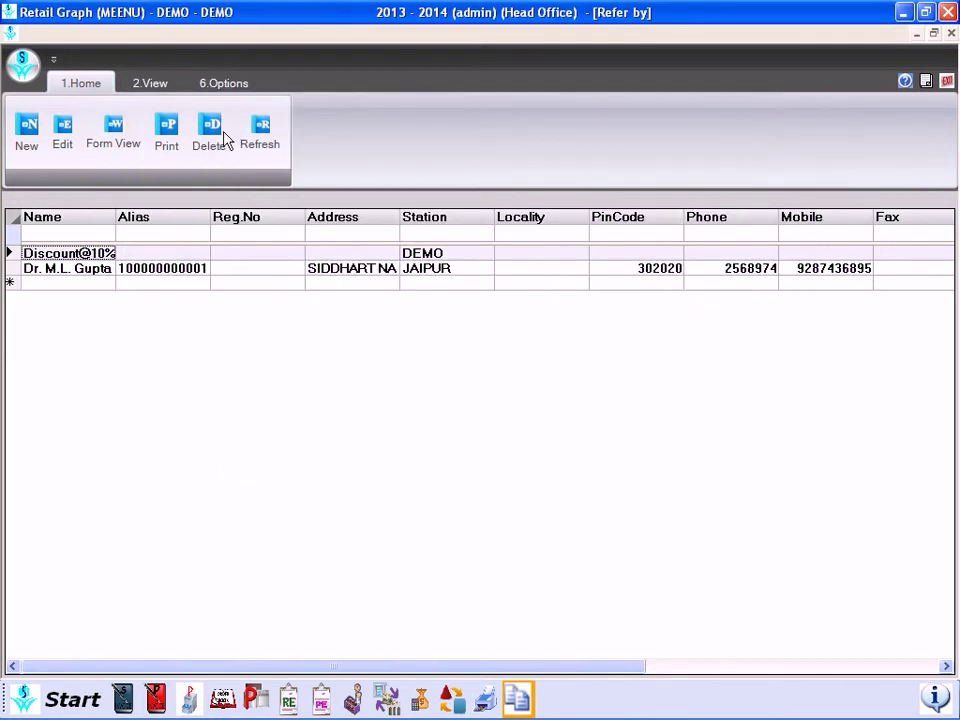
# Open the Discount@10% referral in form view and rename it Discount@15%.
pyautogui.click(113, 130)
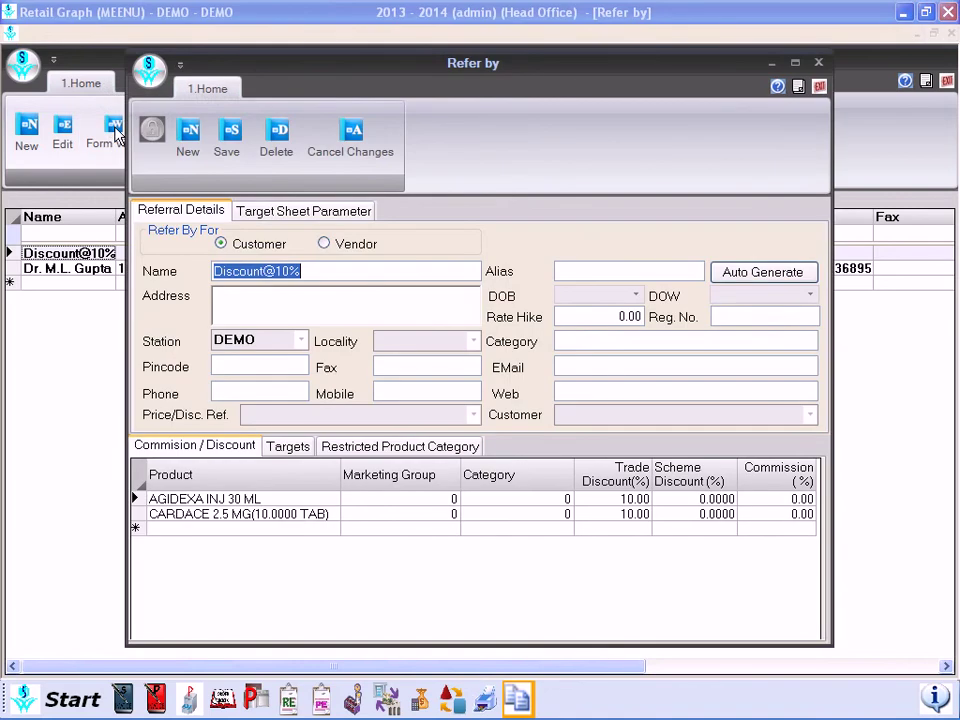
pyautogui.click(312, 271)
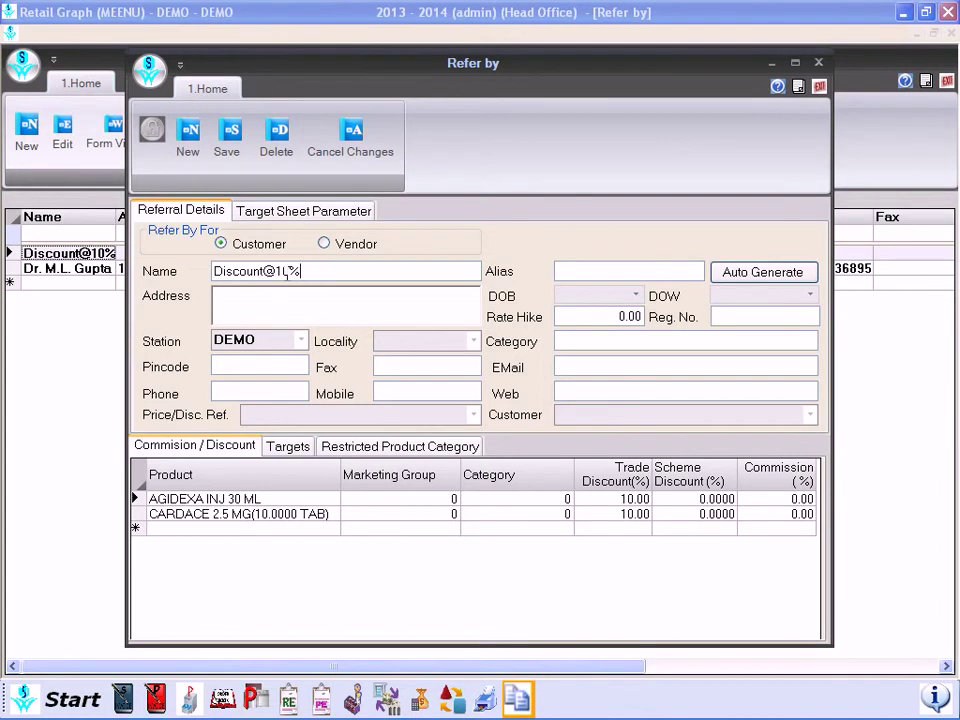
pyautogui.click(289, 271)
pyautogui.press('BackSpace')
pyautogui.write('5')
# Set both products' trade discount to 15%, save the referral and close its form.
pyautogui.click(623, 499)
pyautogui.click(623, 499)
pyautogui.write('15')
pyautogui.press('Return')
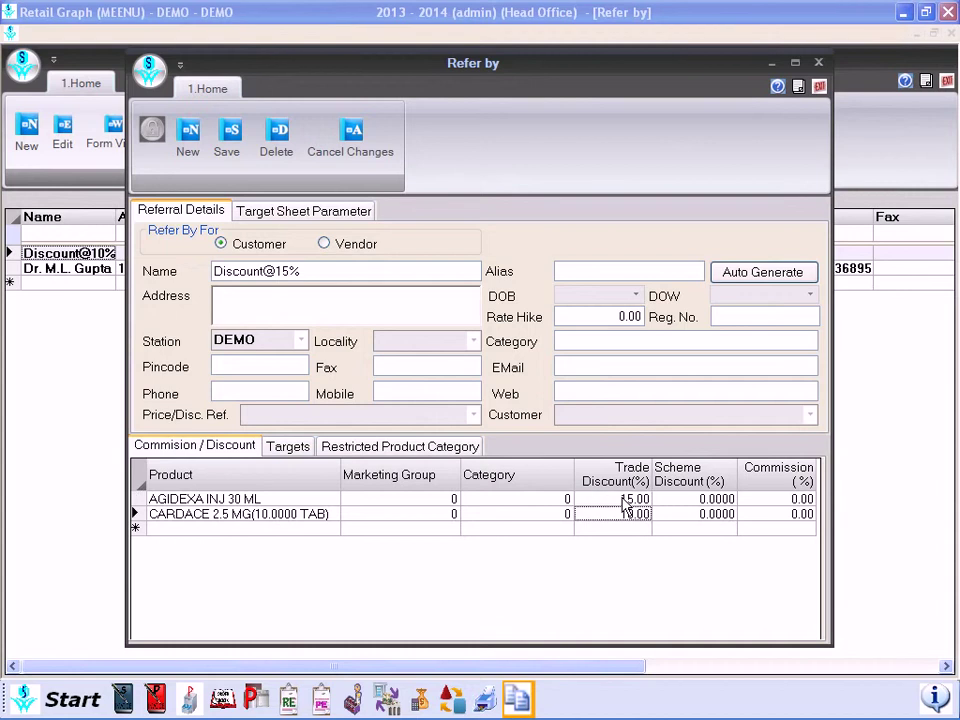
pyautogui.write('15')
pyautogui.press('Tab')
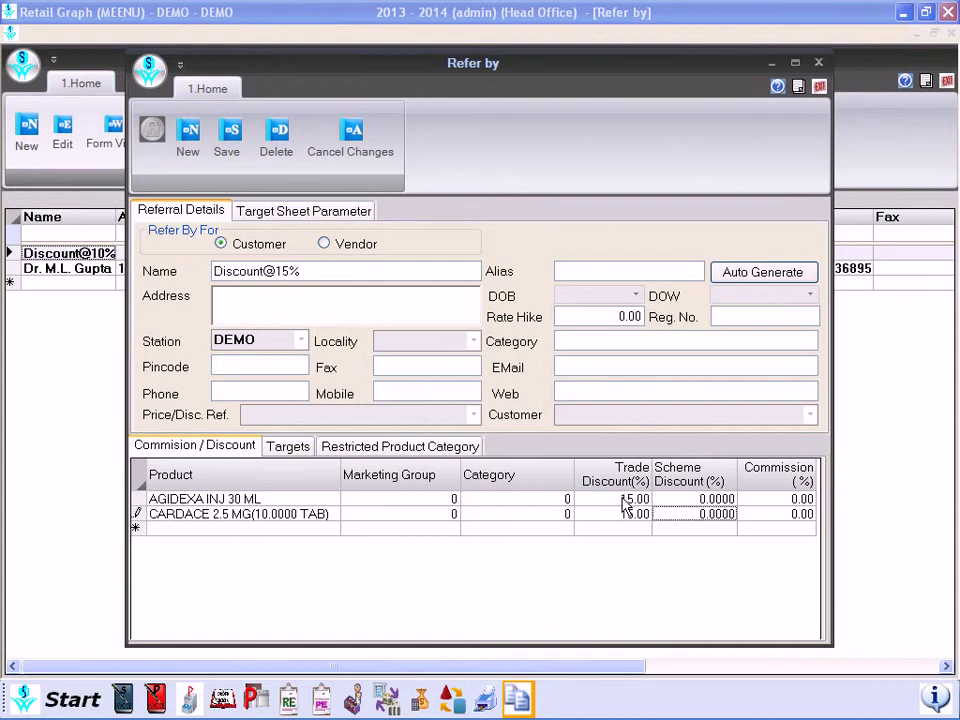
pyautogui.click(230, 132)
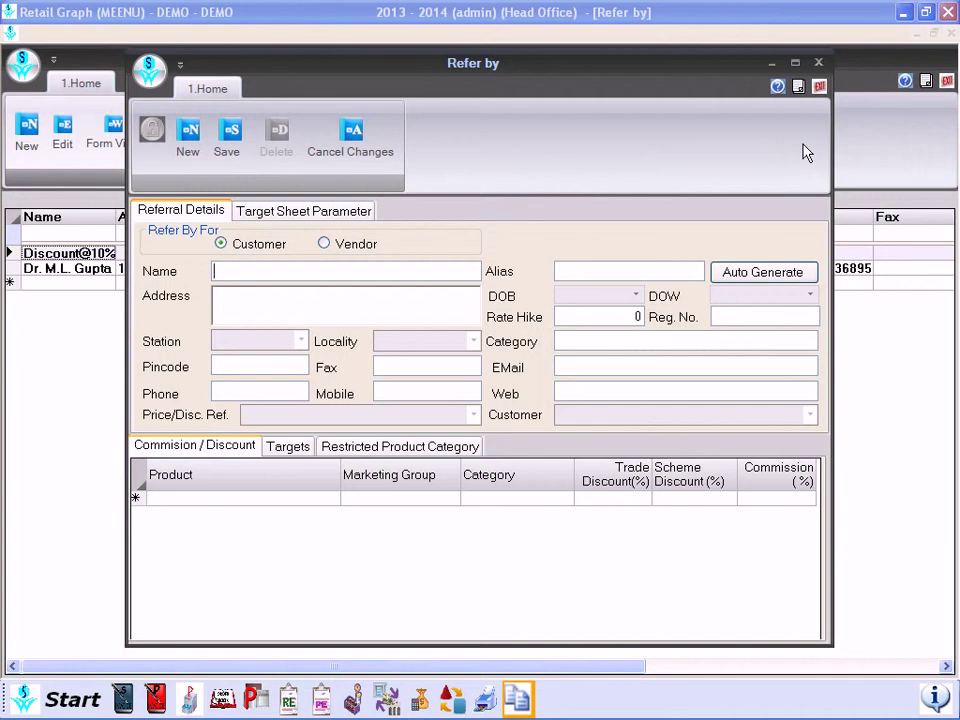
pyautogui.click(818, 90)
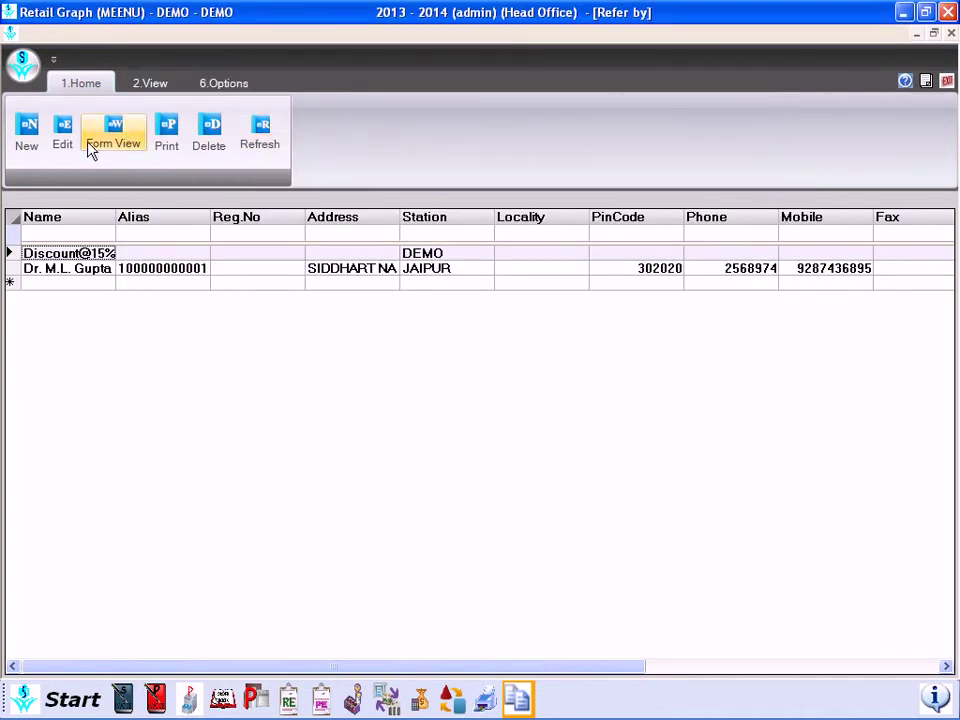
# Print the Refer by list, and view its print preview before closing it.
pyautogui.click(168, 132)
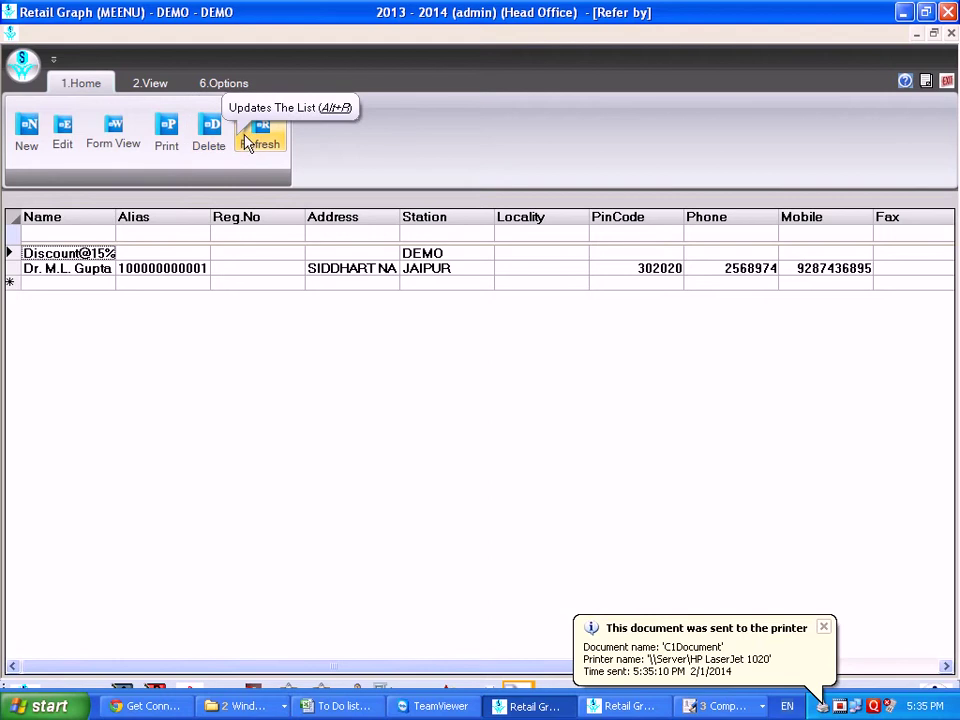
pyautogui.click(152, 86)
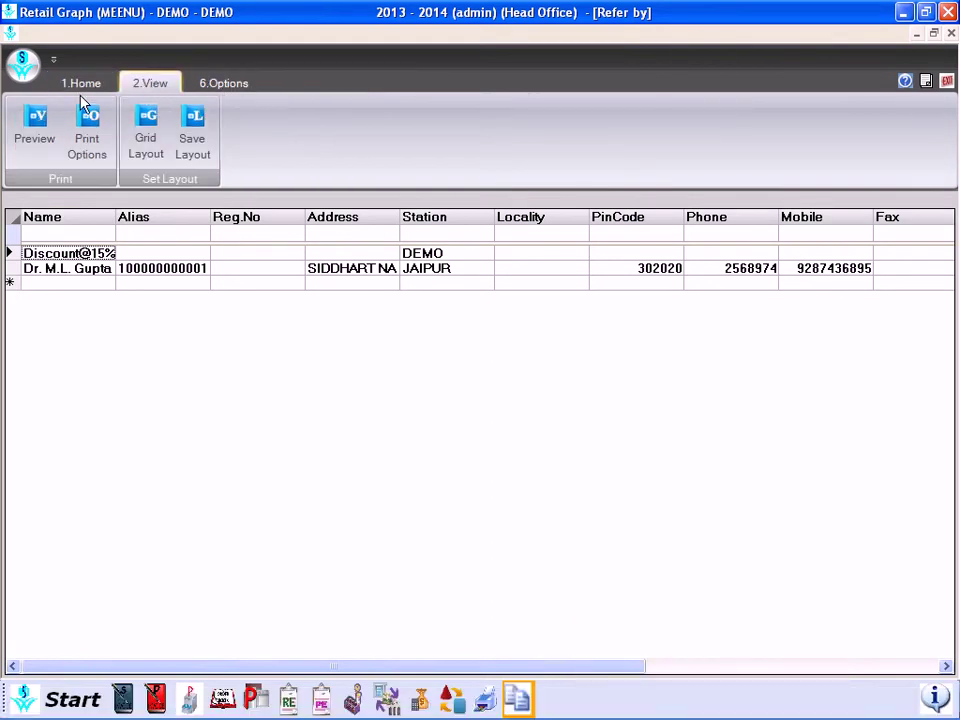
pyautogui.click(35, 128)
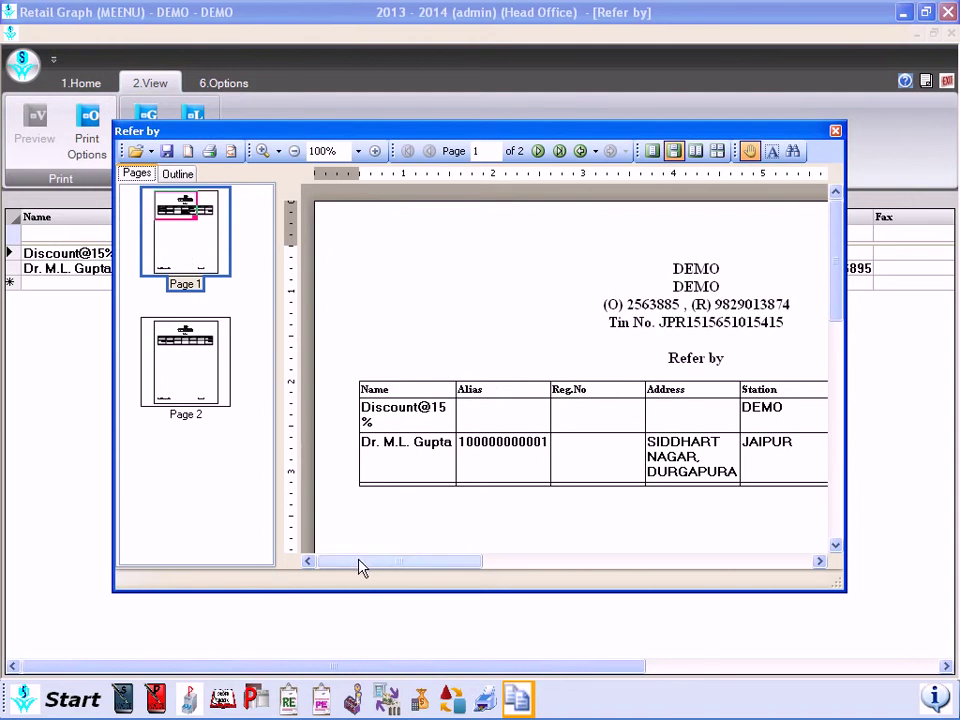
pyautogui.moveTo(361, 561); pyautogui.dragTo(353, 506)
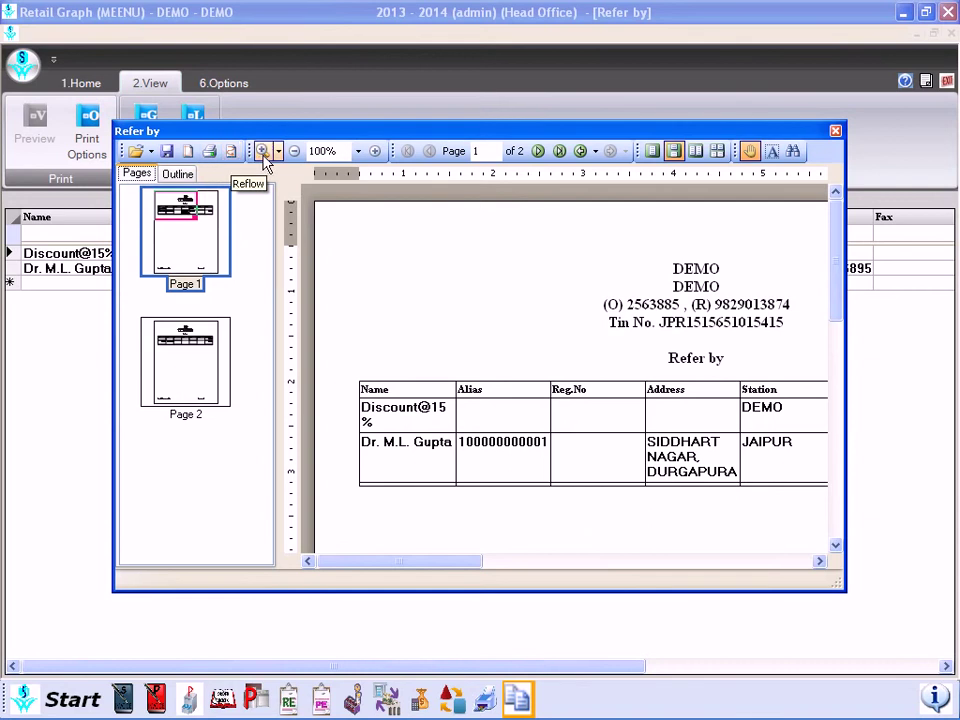
pyautogui.click(835, 133)
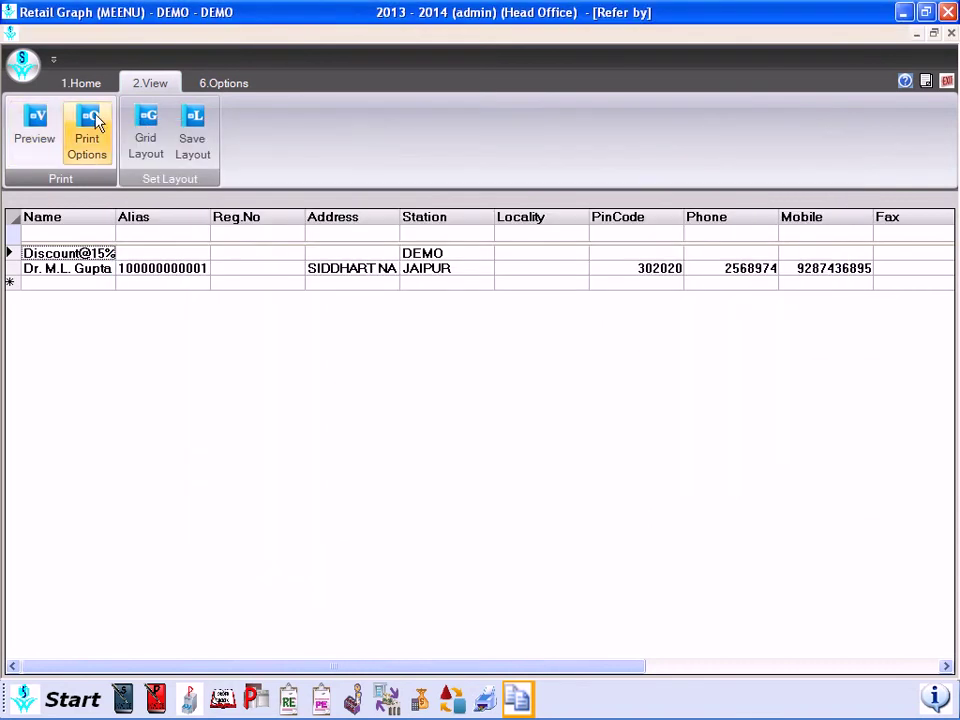
# Open the print options and try the Dot Matrix and Thermal printer types before returning to Laser.
pyautogui.click(90, 124)
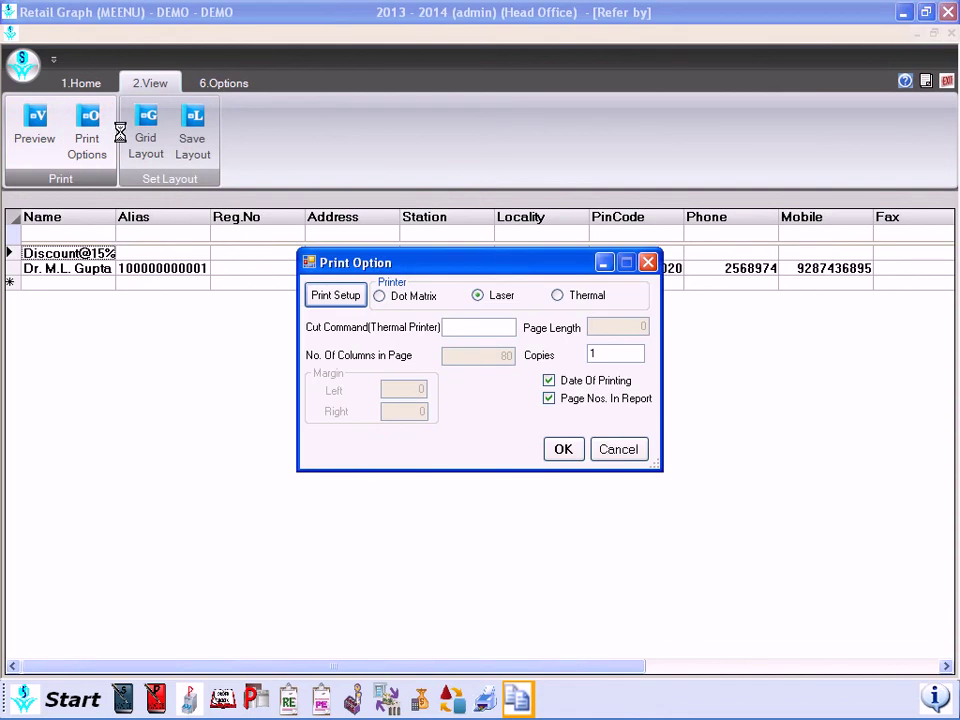
pyautogui.click(380, 296)
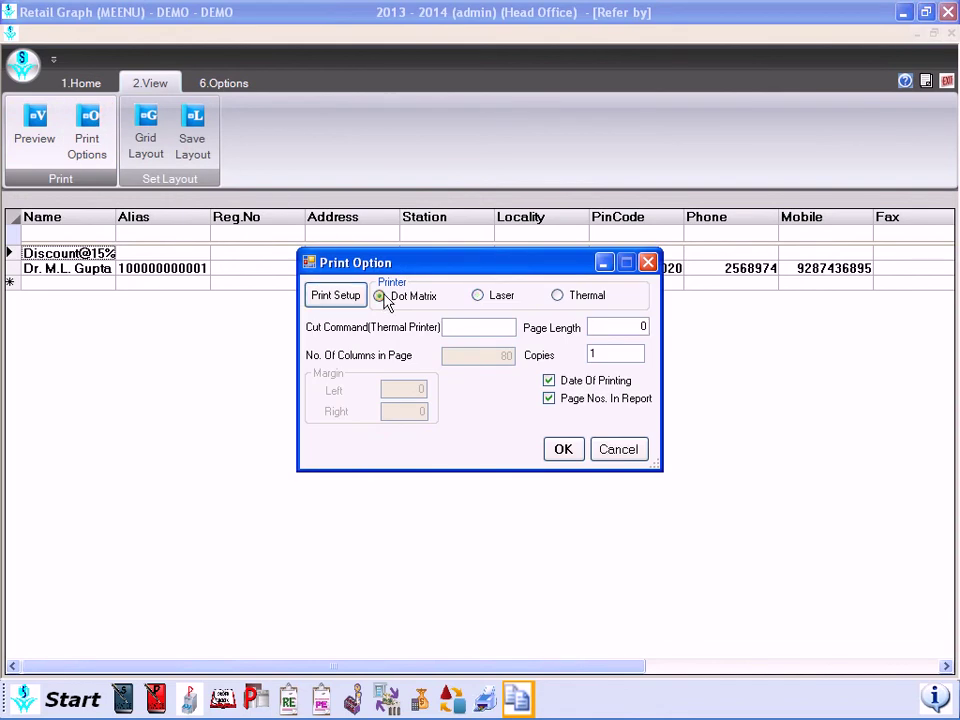
pyautogui.click(477, 296)
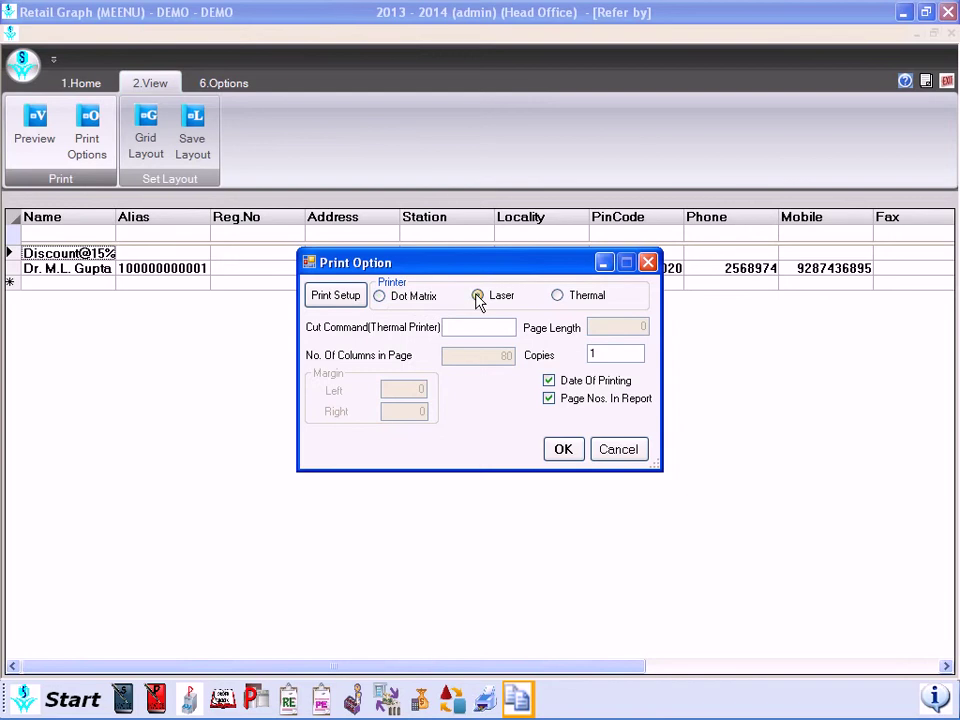
pyautogui.click(557, 298)
pyautogui.click(488, 302)
# Try raising the number of copies to 3 in the print setup for the HP LaserJet 1020, and cancel the setup.
pyautogui.click(336, 298)
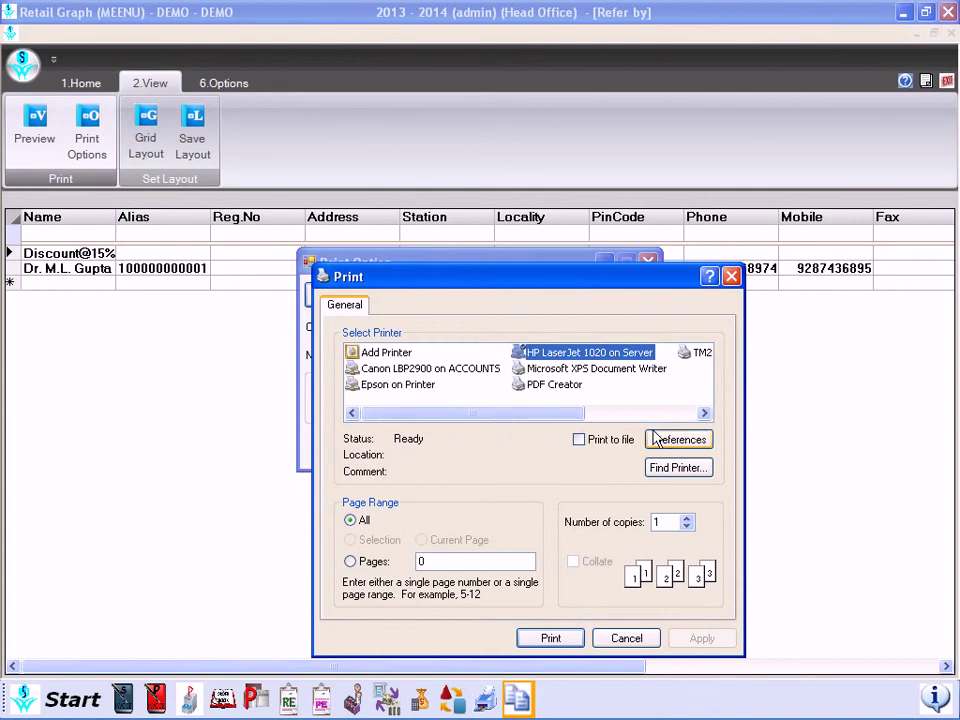
pyautogui.moveTo(565, 415)
pyautogui.mouseDown()
pyautogui.moveTo(600, 420)
pyautogui.moveTo(699, 401)
pyautogui.moveTo(664, 418)
pyautogui.moveTo(600, 424)
pyautogui.moveTo(557, 413)
pyautogui.mouseUp()
pyautogui.click(687, 518)
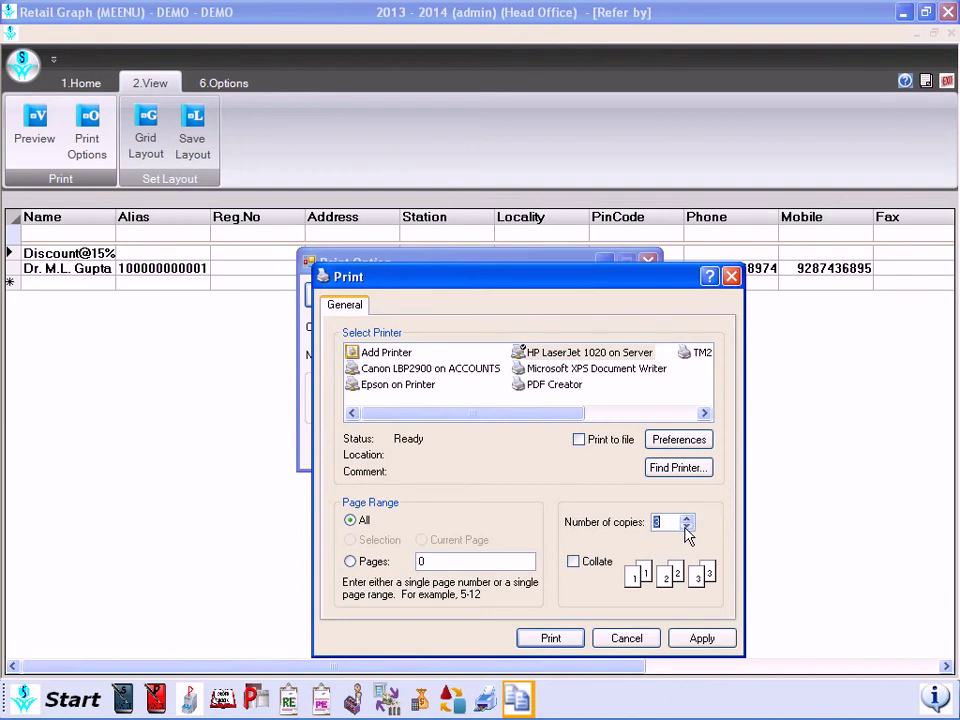
pyautogui.click(687, 527)
pyautogui.click(665, 522)
pyautogui.click(626, 642)
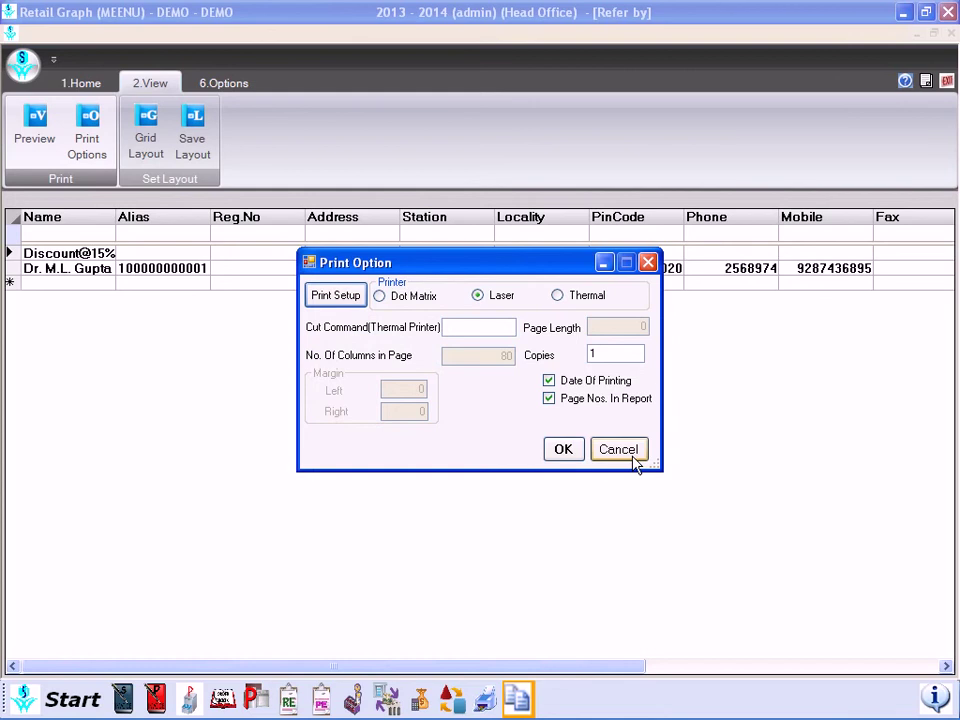
# Cancel the print options, hide the Alias column of the Refer by list in the grid layout settings, and save.
pyautogui.click(632, 458)
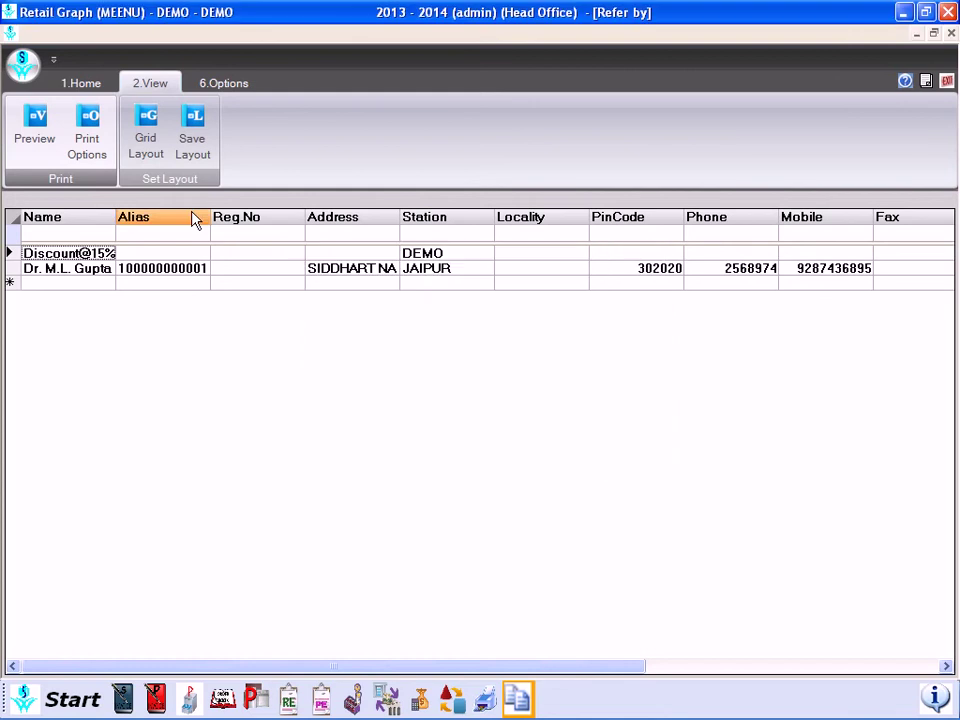
pyautogui.click(146, 130)
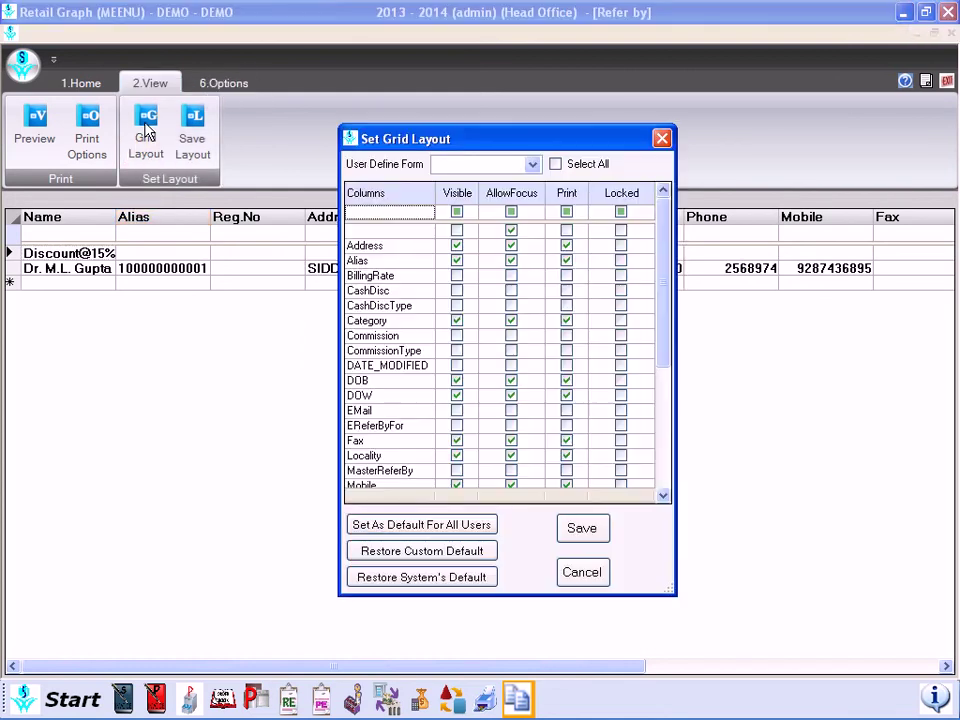
pyautogui.scroll(-2, 666, 260)
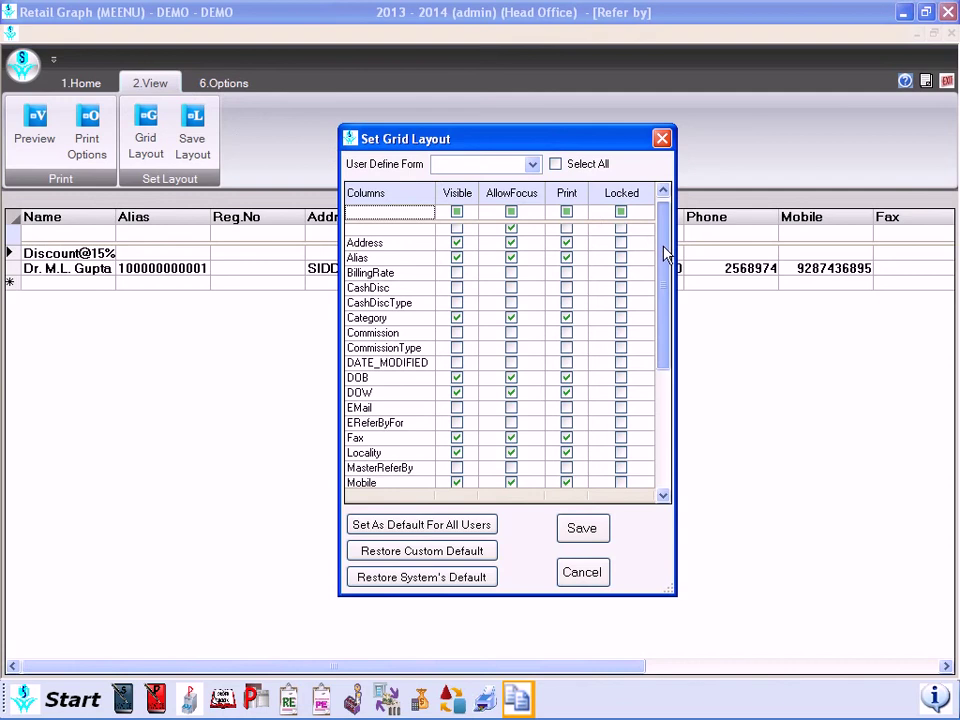
pyautogui.moveTo(662, 285); pyautogui.dragTo(639, 231)
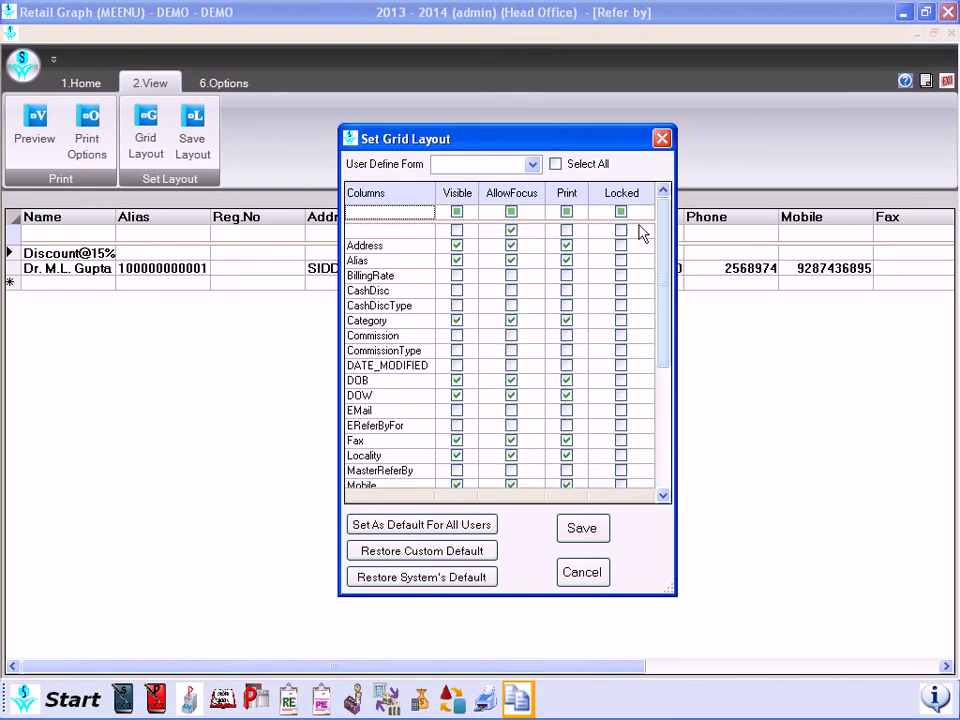
pyautogui.click(380, 212)
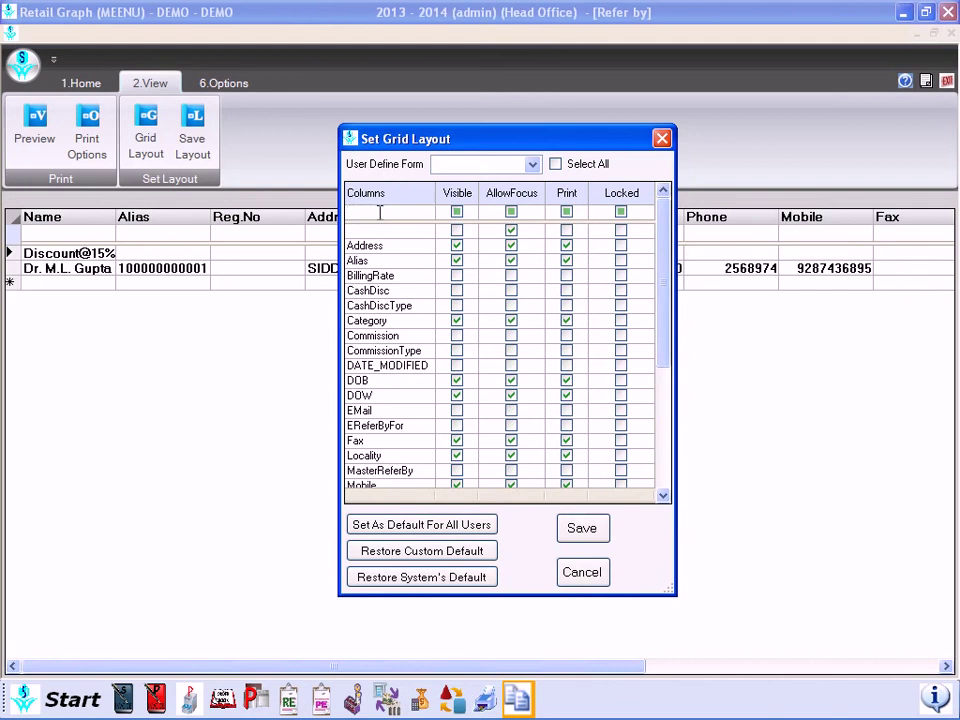
pyautogui.write('al')
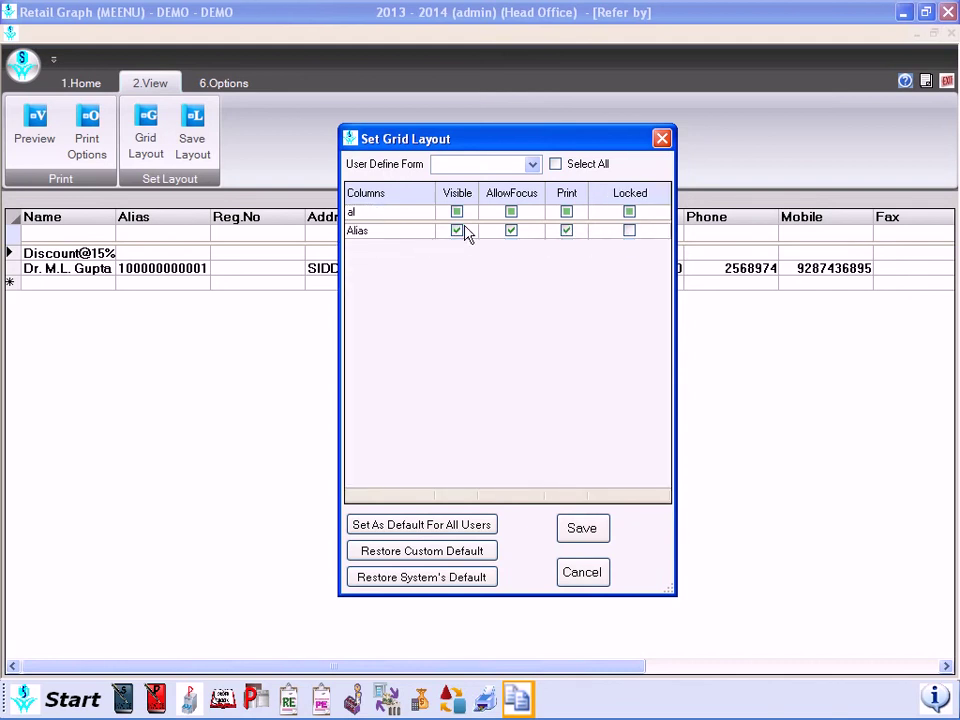
pyautogui.click(576, 529)
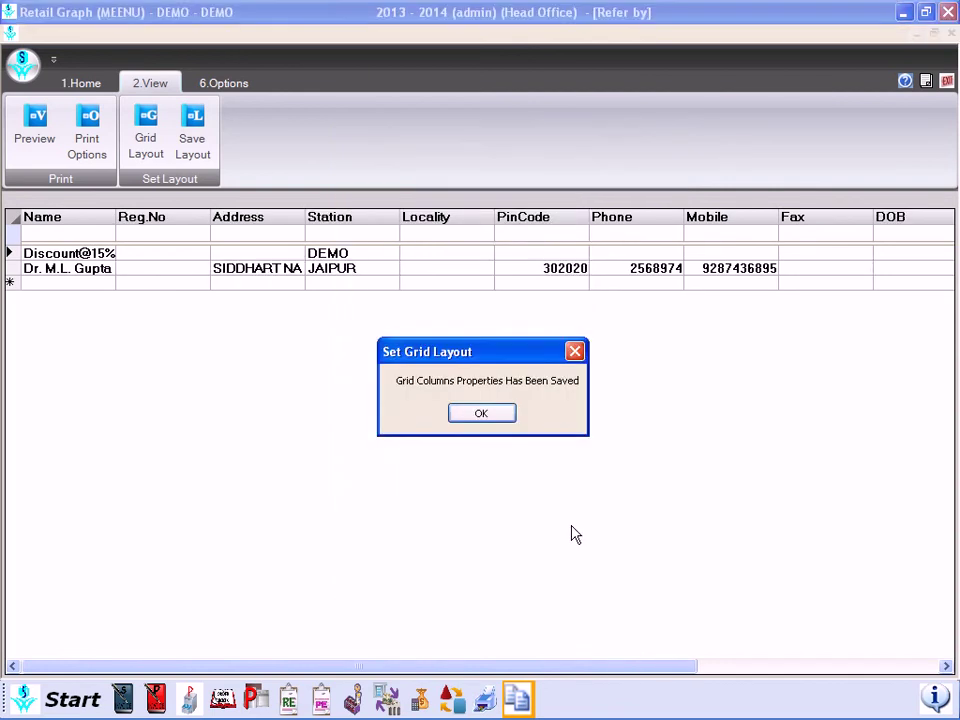
pyautogui.click(481, 417)
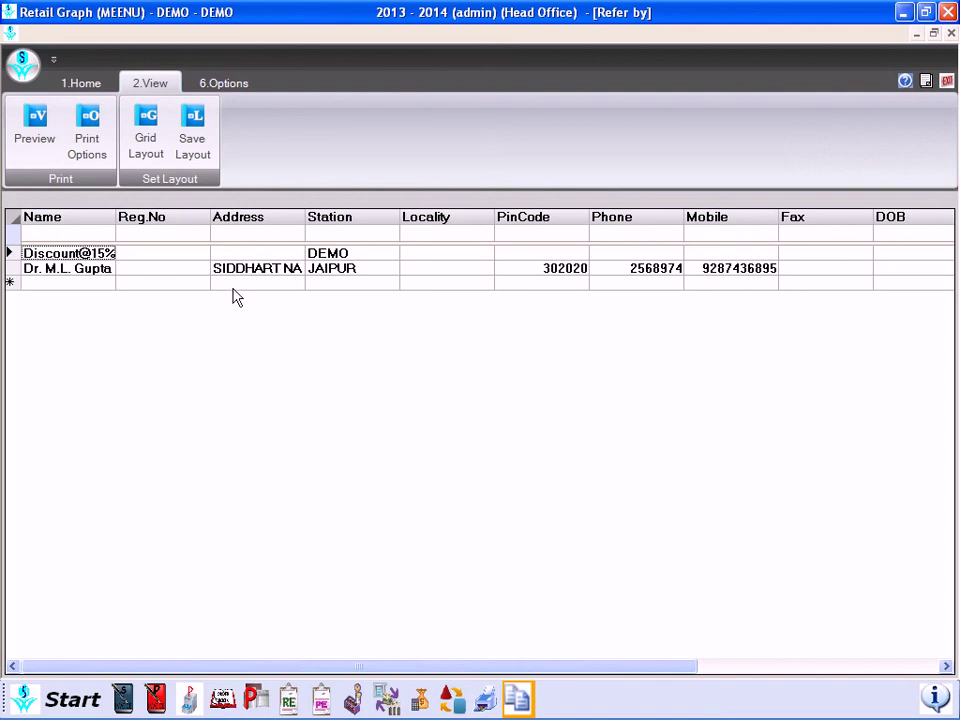
# Make the Alias column visible again in the grid layout settings, save them, and save the list's layout.
pyautogui.rightClick(171, 222)
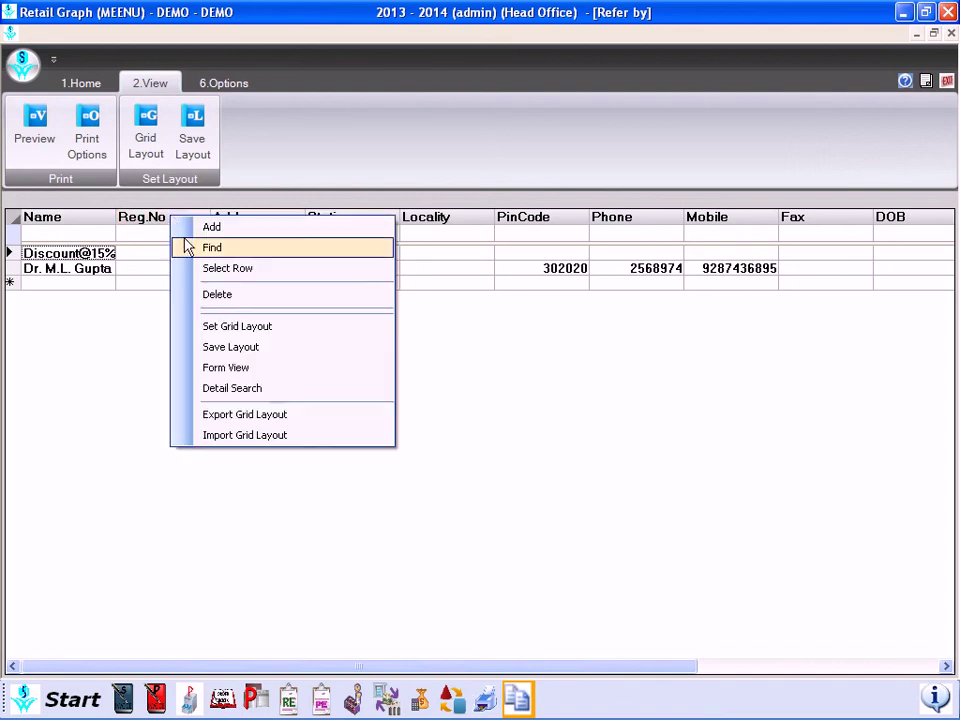
pyautogui.click(231, 328)
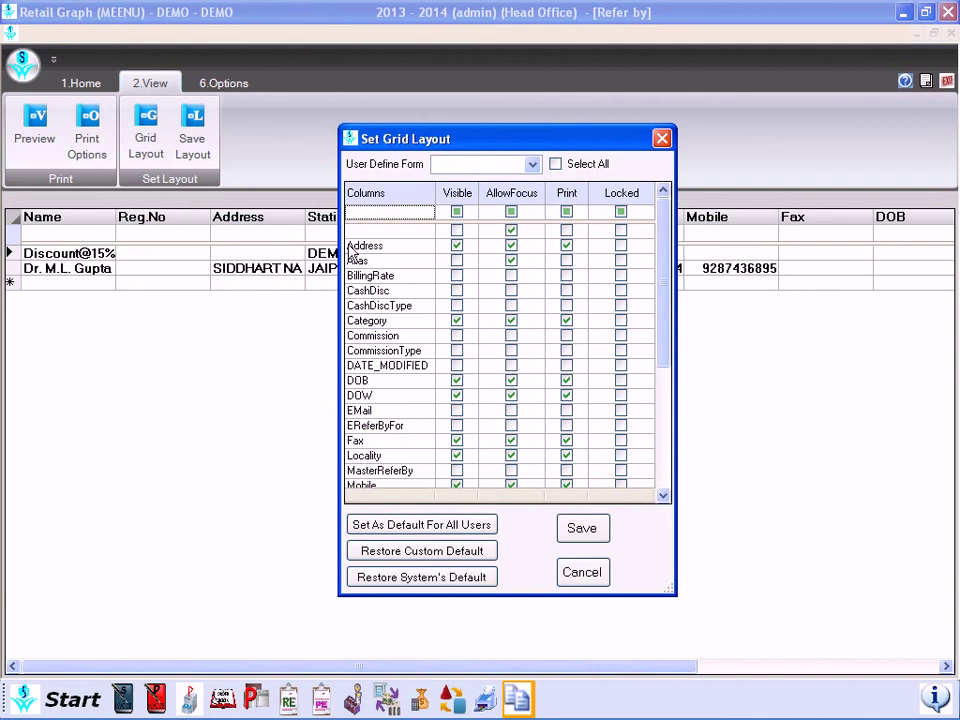
pyautogui.write('a')
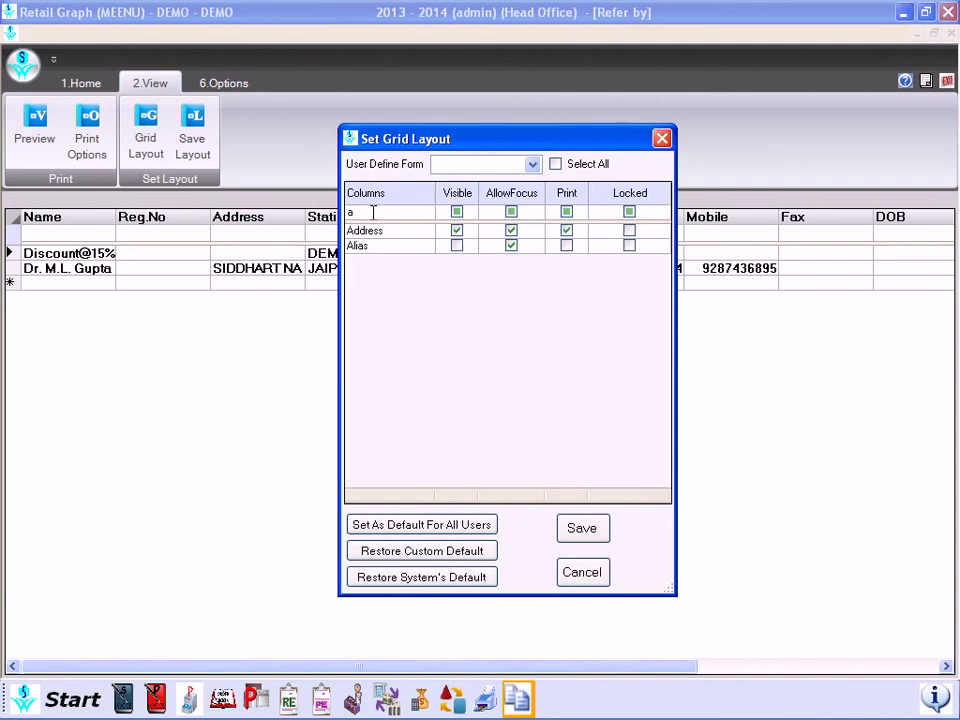
pyautogui.click(457, 246)
pyautogui.click(584, 530)
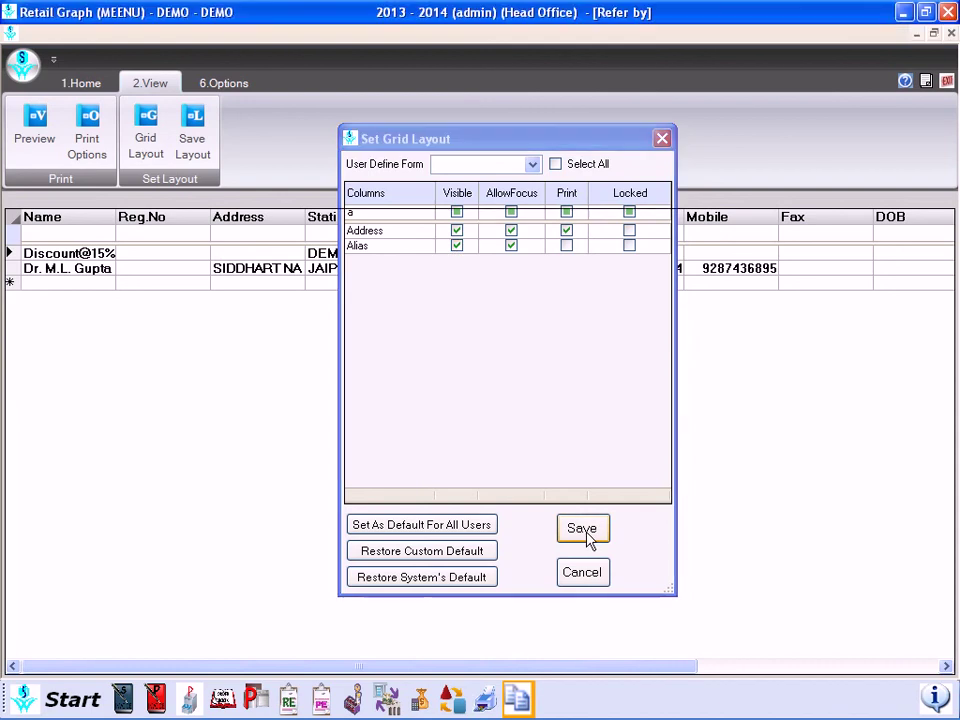
pyautogui.click(472, 414)
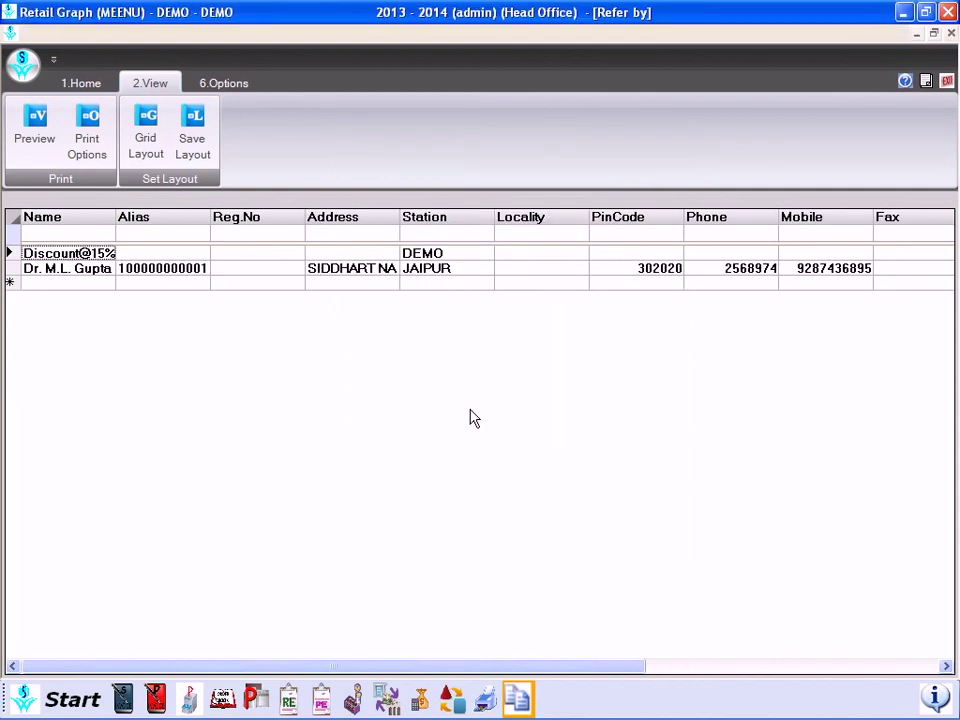
pyautogui.click(195, 140)
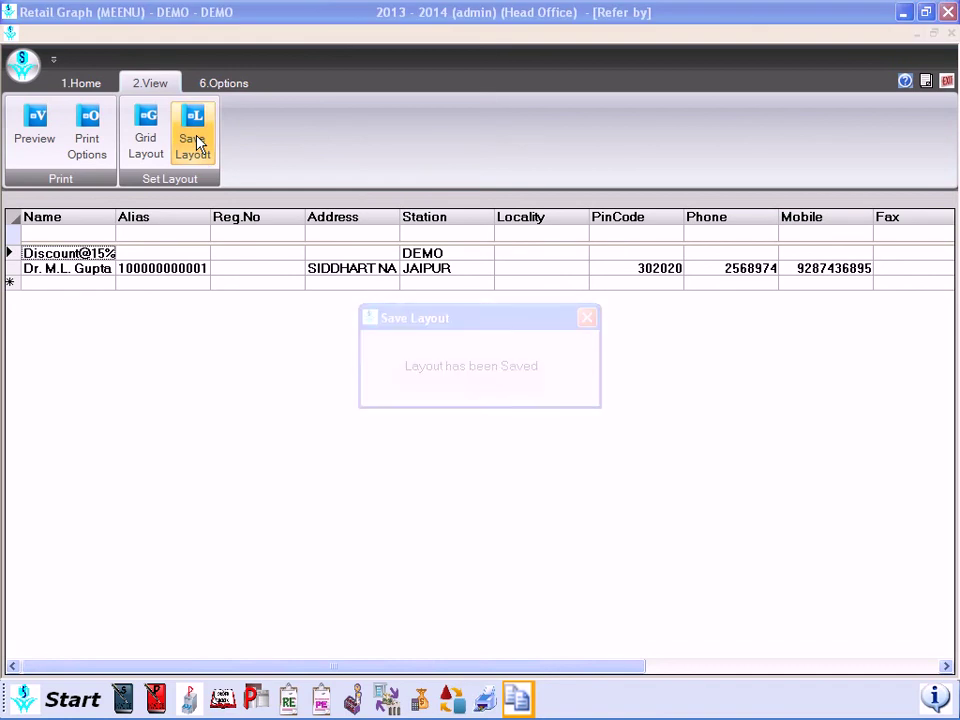
# Look over the available list options, then try minimizing the ribbon and restore it to full size.
pyautogui.click(224, 86)
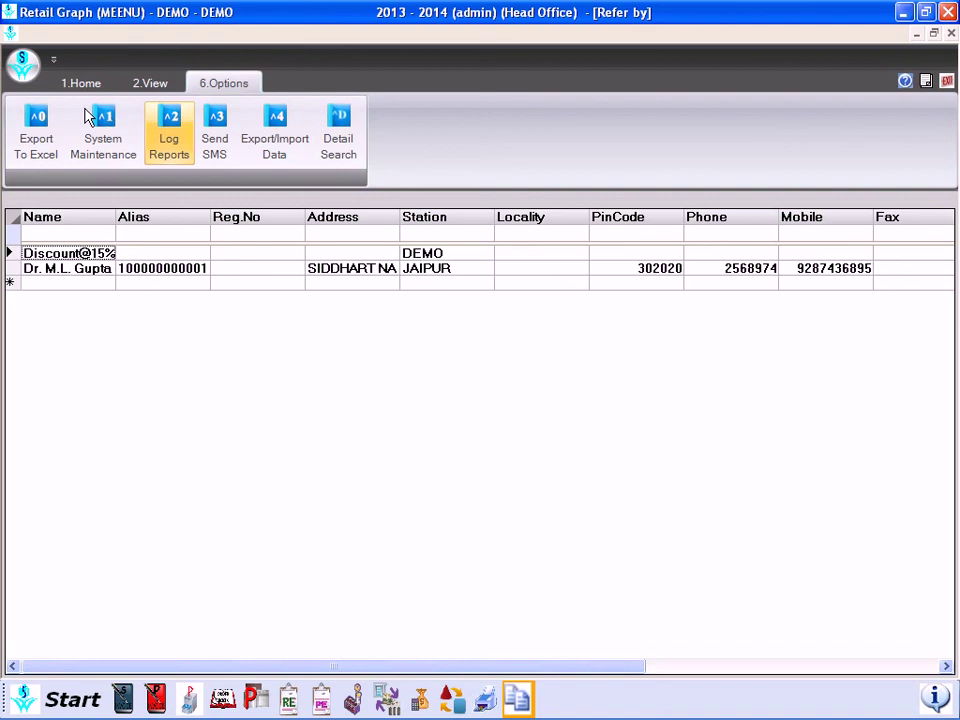
pyautogui.click(72, 85)
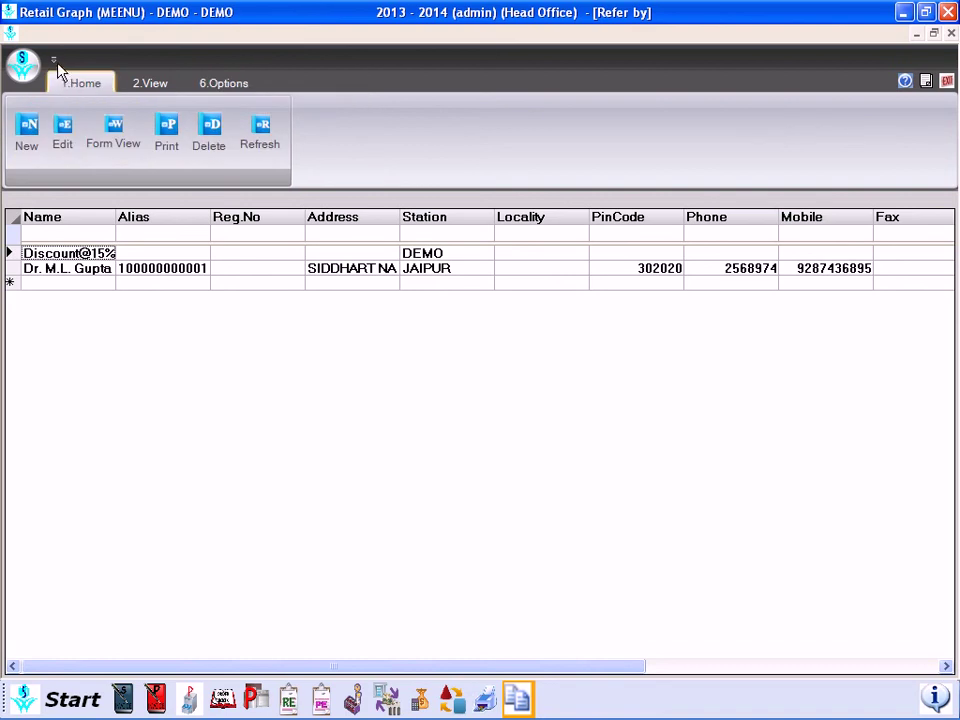
pyautogui.click(54, 60)
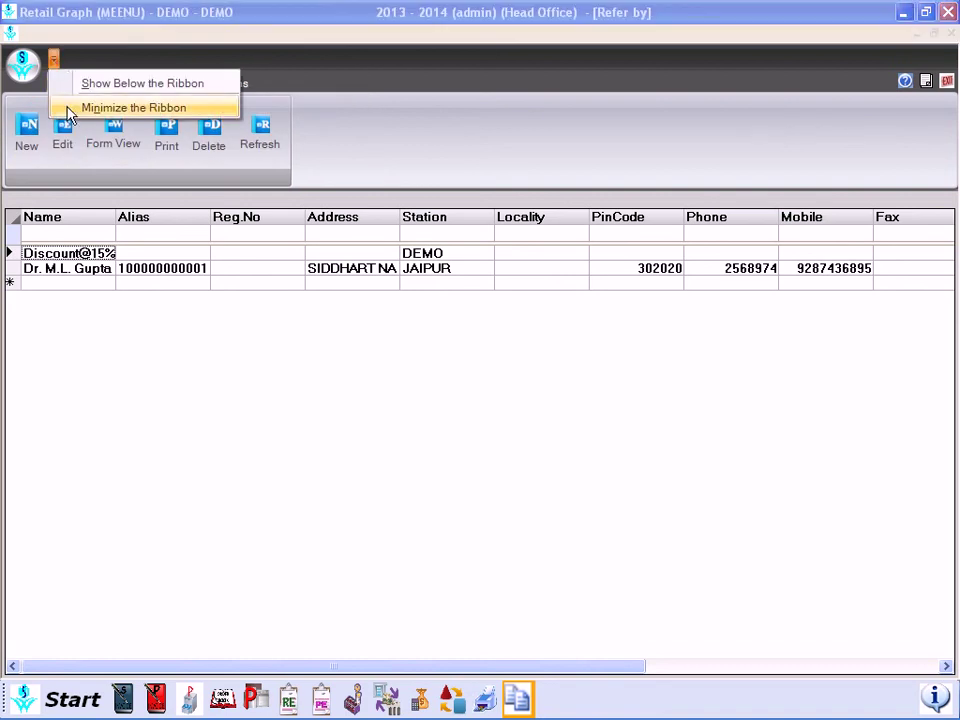
pyautogui.click(64, 106)
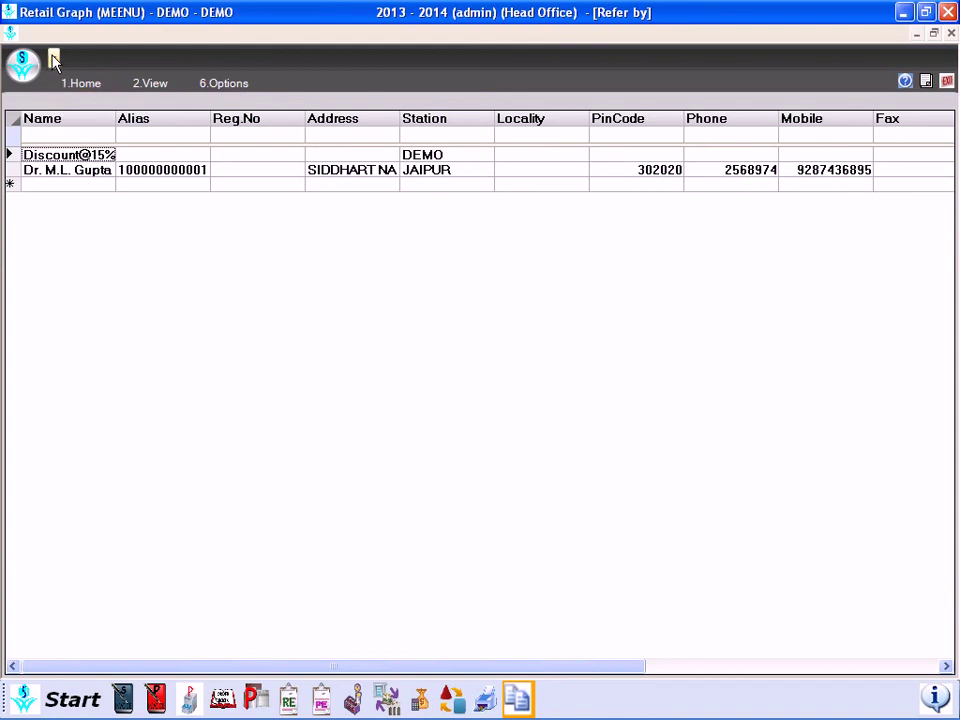
pyautogui.click(54, 60)
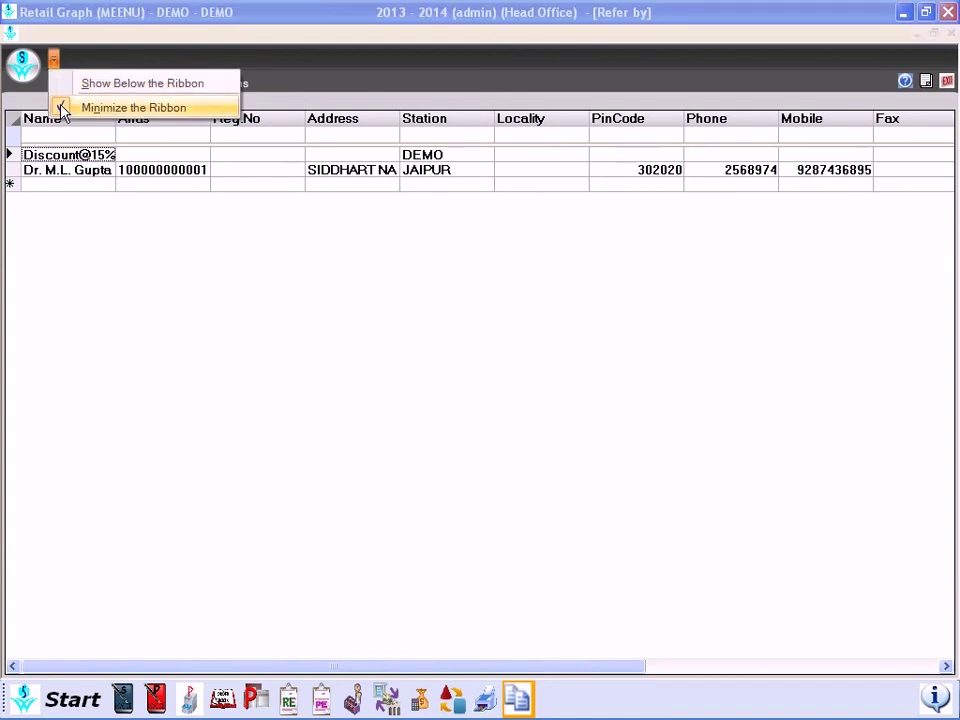
pyautogui.click(62, 106)
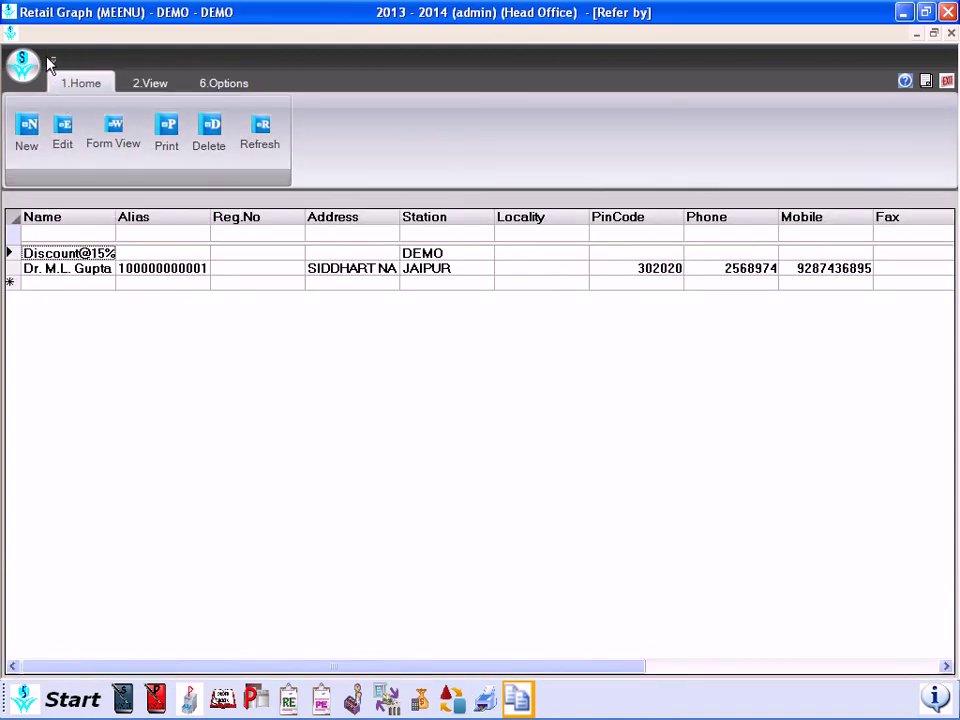
# Try showing the quick access toolbar below the ribbon, return it above, and close the Refer by list.
pyautogui.click(54, 60)
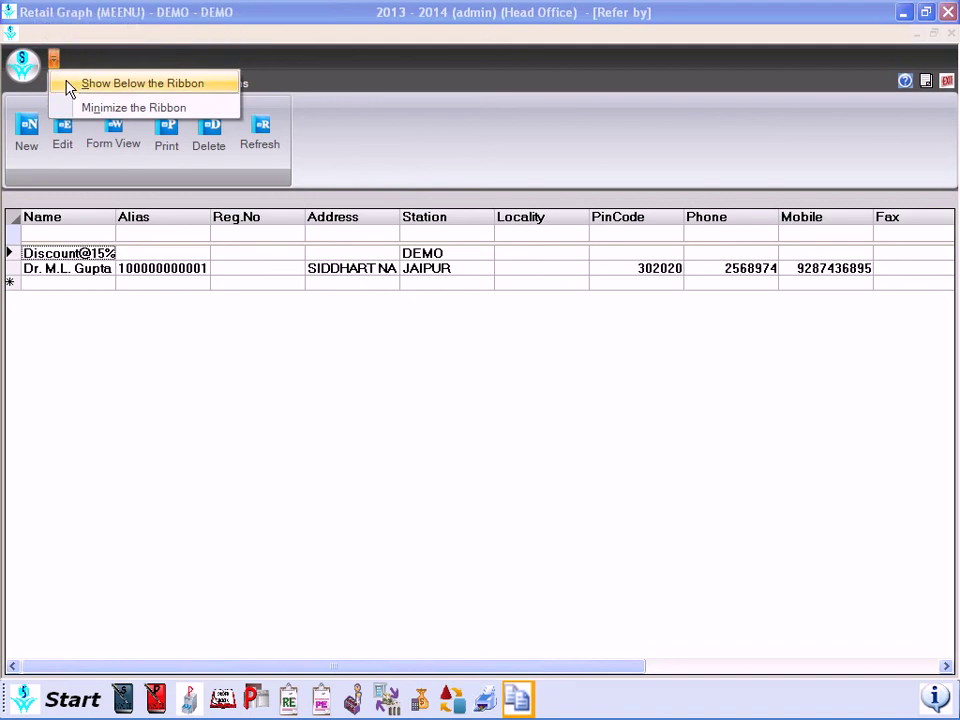
pyautogui.click(68, 86)
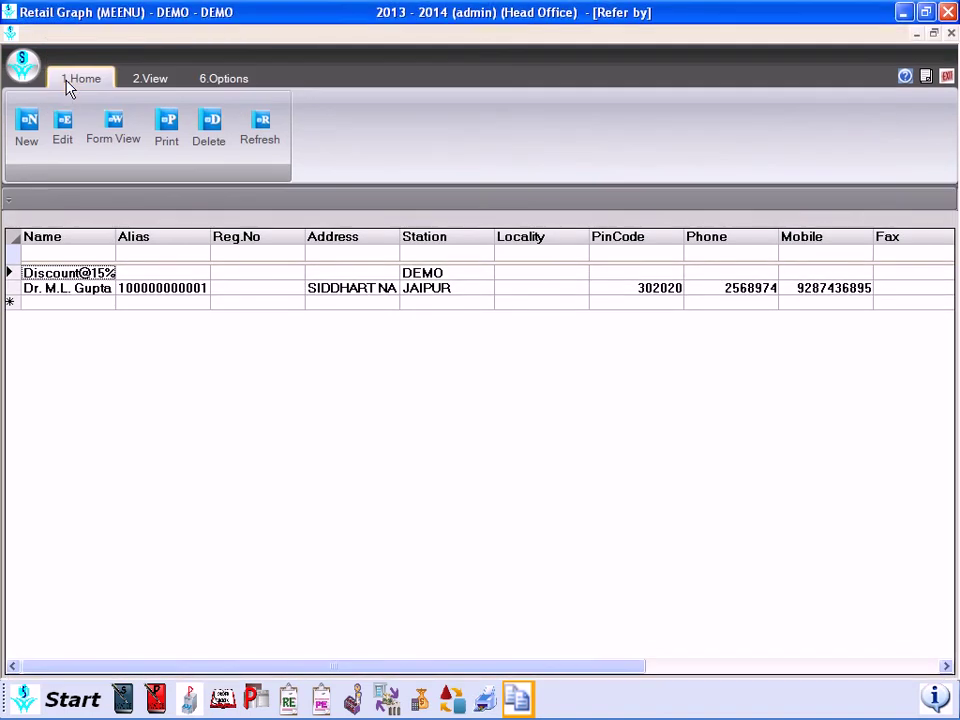
pyautogui.click(10, 203)
pyautogui.click(20, 228)
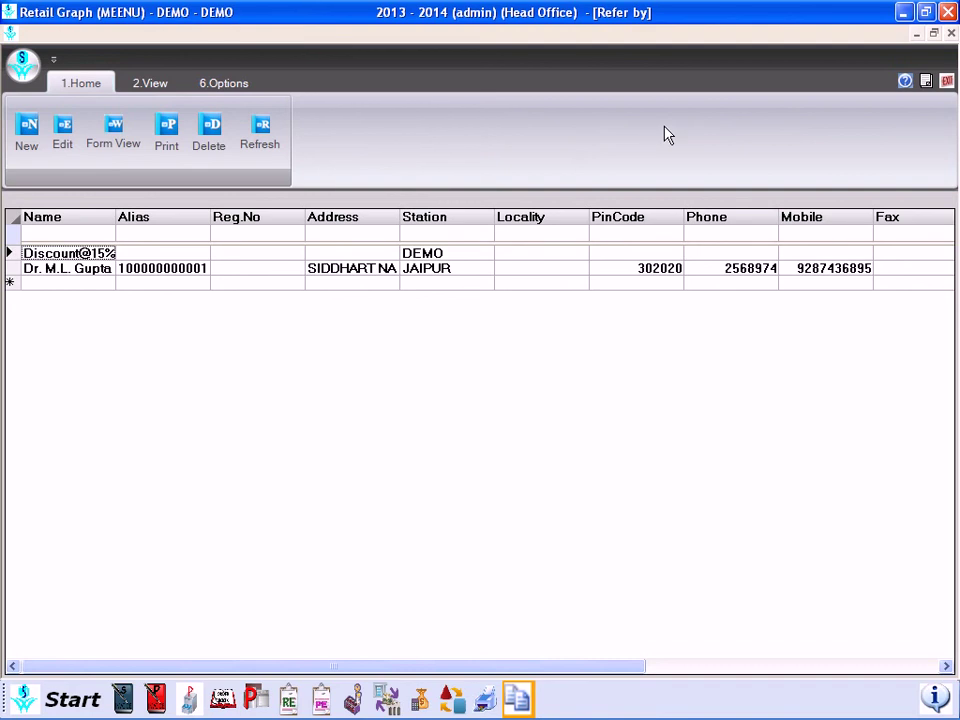
pyautogui.click(947, 84)
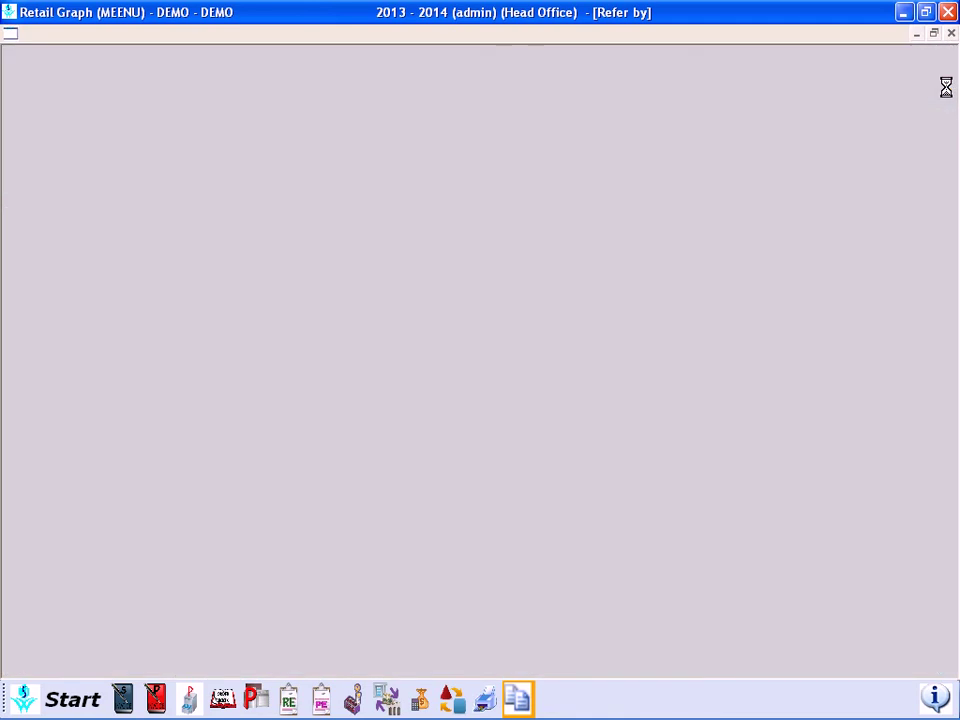